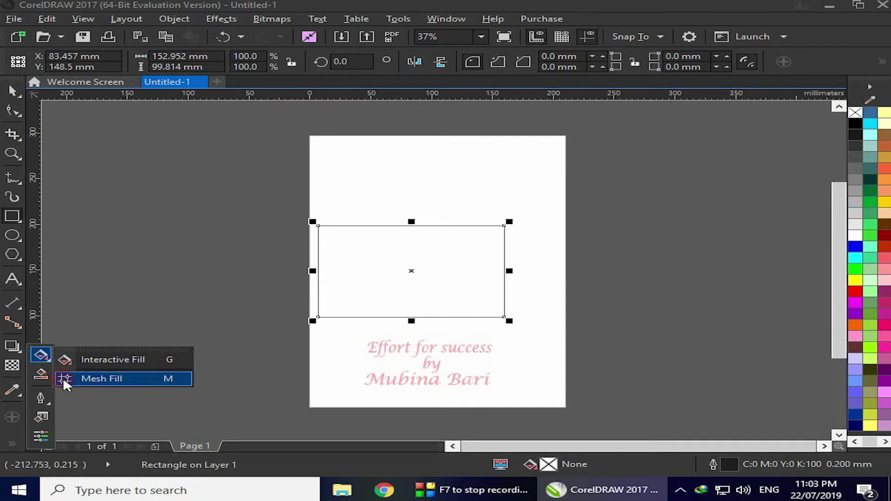
# Apply a mesh fill to the rectangle and set its grid to 9 columns.
pyautogui.click(64, 377)
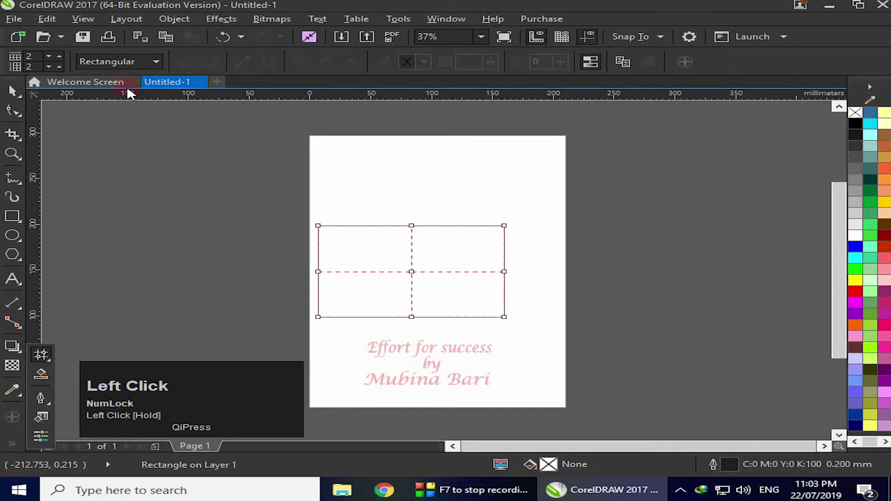
pyautogui.click(27, 68)
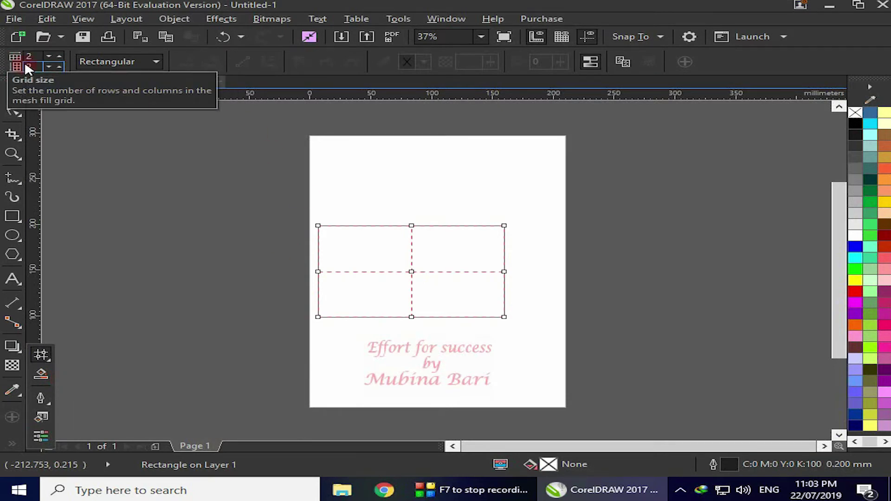
pyautogui.click(88, 126)
pyautogui.click(33, 59)
pyautogui.click(32, 64)
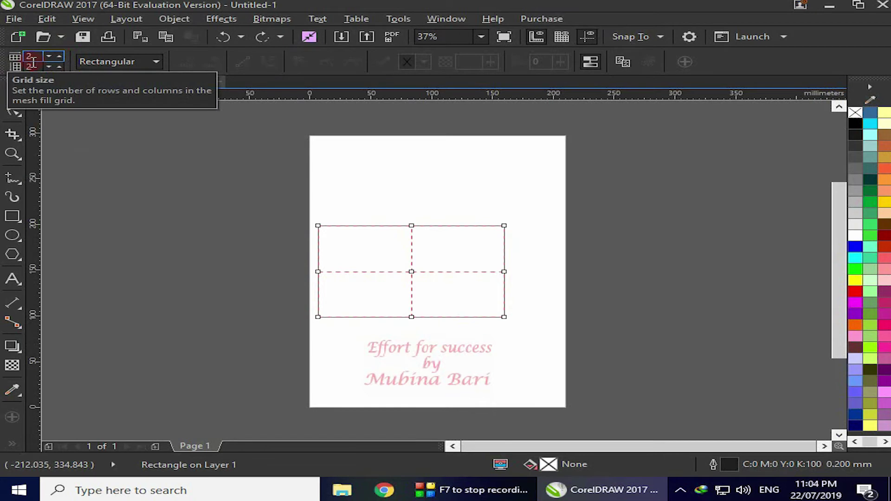
pyautogui.click(58, 53)
pyautogui.click(58, 53)
pyautogui.click(58, 54)
pyautogui.click(59, 55)
pyautogui.click(59, 55)
pyautogui.click(59, 55)
pyautogui.click(59, 55)
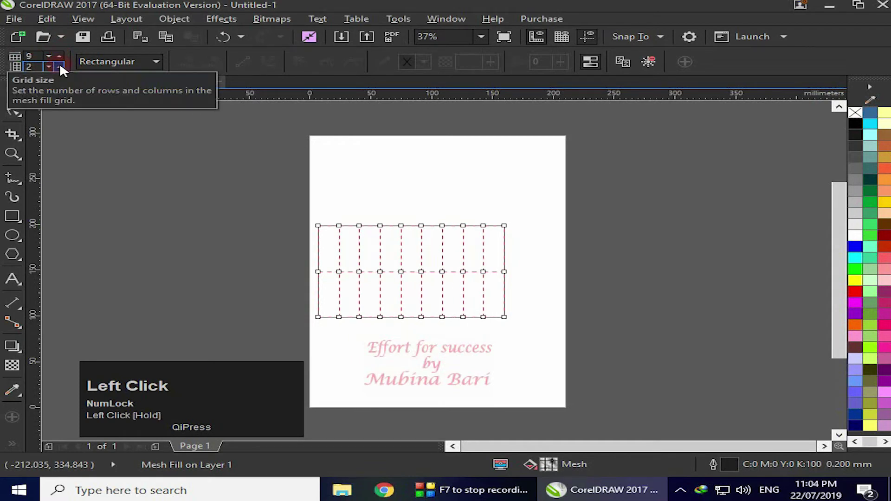
# Increase the mesh fill grid to 7 rows.
pyautogui.click(59, 63)
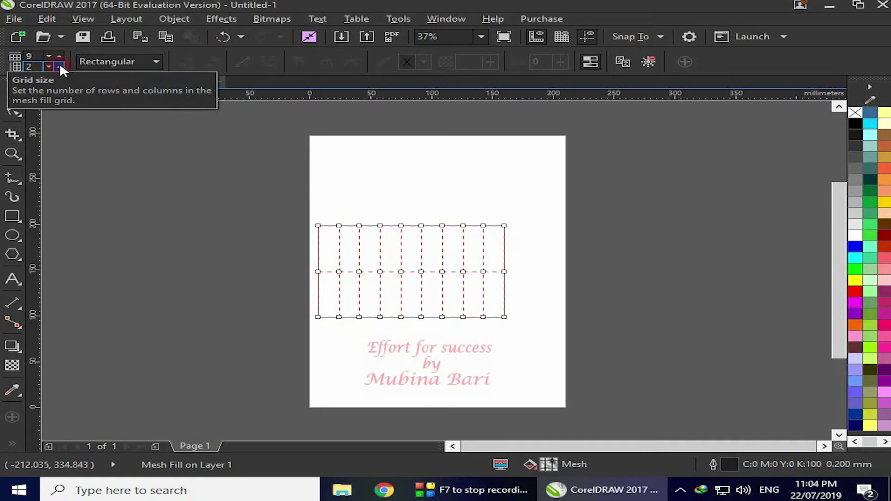
pyautogui.click(59, 63)
pyautogui.click(59, 63)
pyautogui.click(59, 62)
pyautogui.click(59, 62)
pyautogui.click(60, 63)
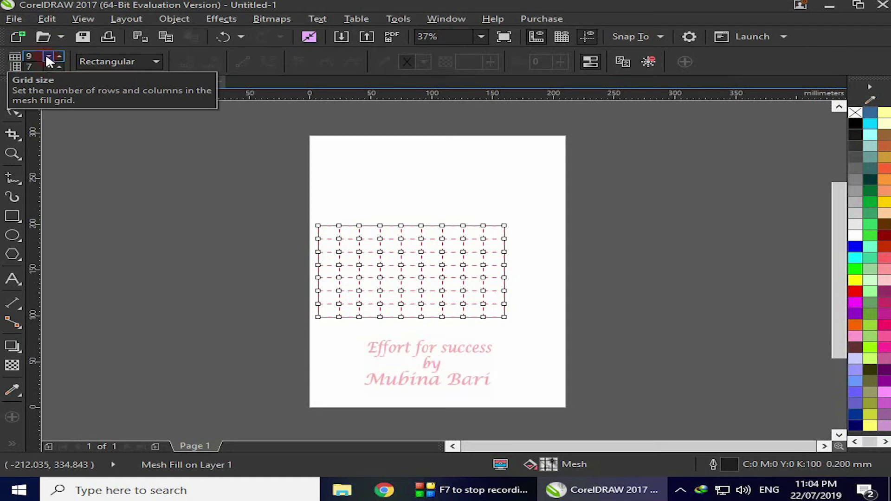
# Reduce the mesh fill grid to 6 columns and 6 rows.
pyautogui.click(50, 57)
pyautogui.click(49, 58)
pyautogui.click(50, 58)
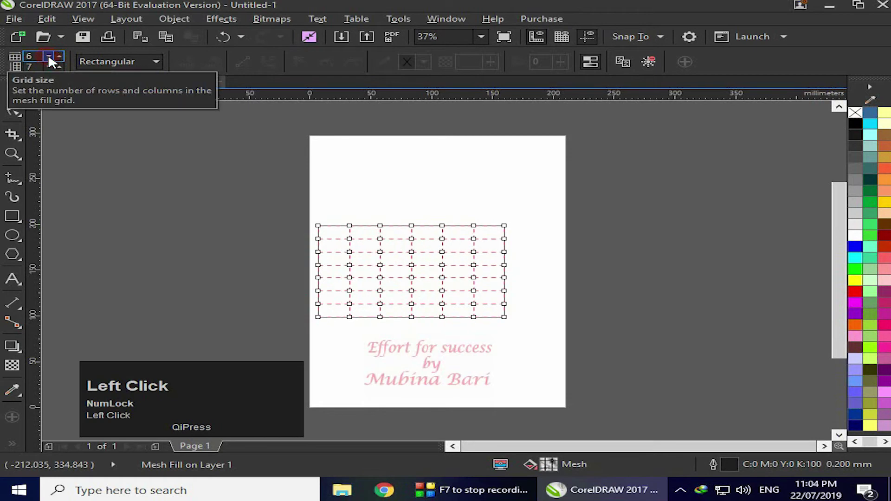
pyautogui.click(49, 65)
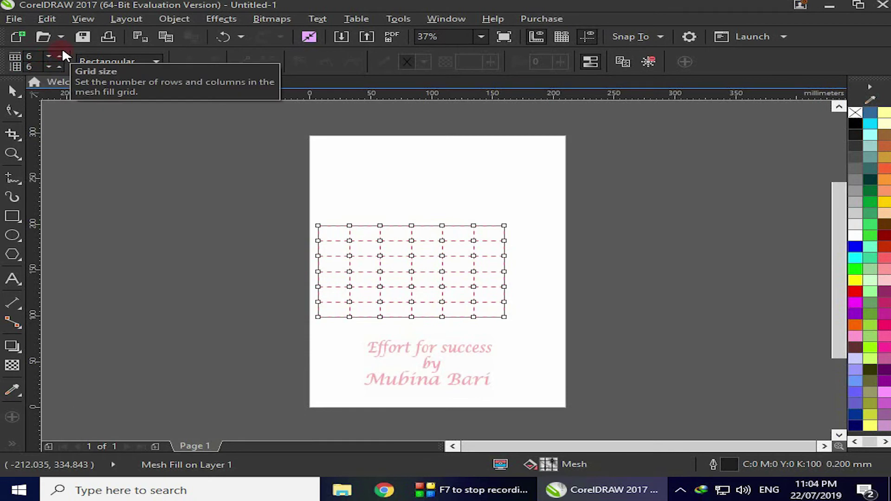
# Set the mesh fill grid size to 8 columns and 8 rows.
pyautogui.click(59, 56)
pyautogui.click(59, 56)
pyautogui.click(58, 65)
pyautogui.click(58, 65)
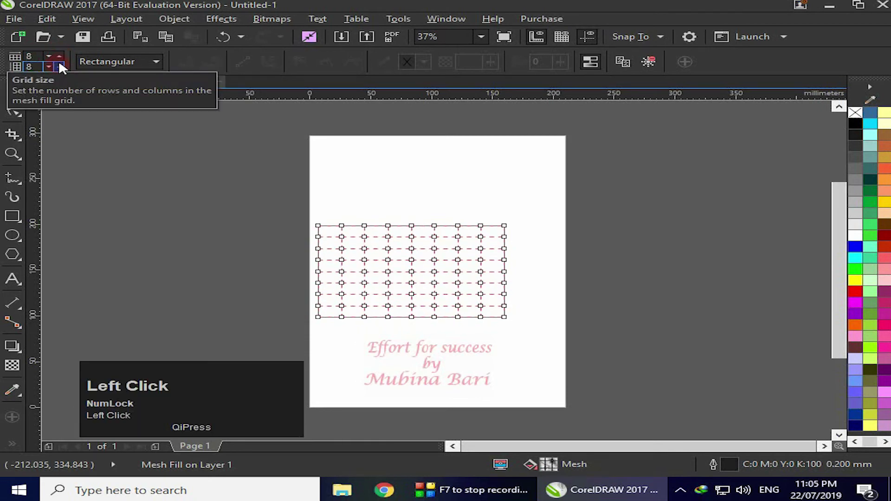
# Use the Rectangular selection mode to select the block of mesh nodes in the rectangle's upper-right area.
pyautogui.click(155, 61)
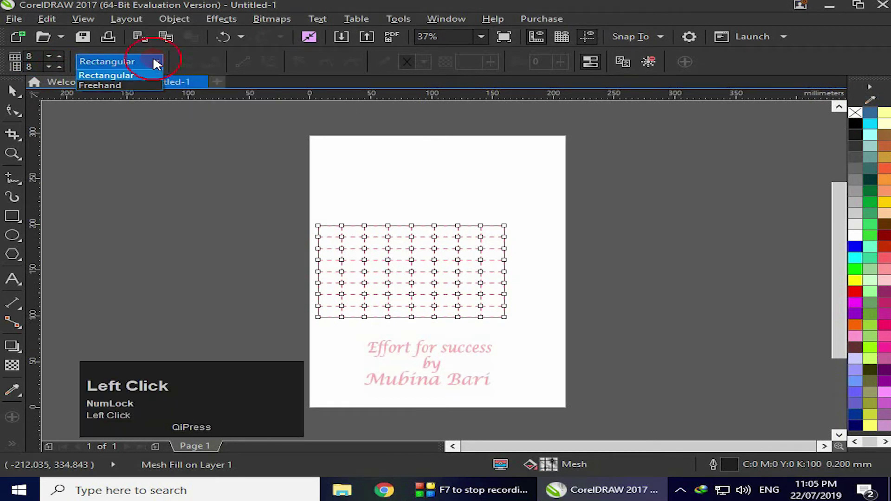
pyautogui.click(95, 76)
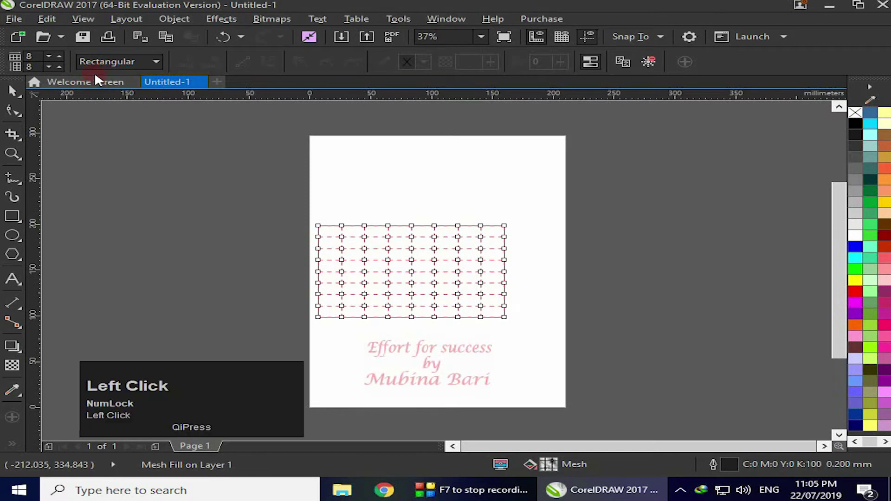
pyautogui.moveTo(376, 211); pyautogui.dragTo(514, 264)
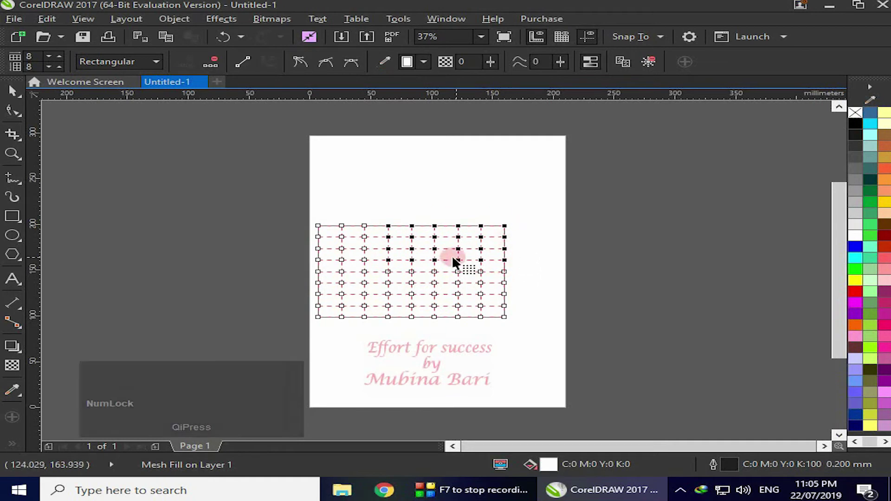
# Switch the mesh selection mode to Freehand and select the nodes around the rectangle's lower-left corner.
pyautogui.click(157, 61)
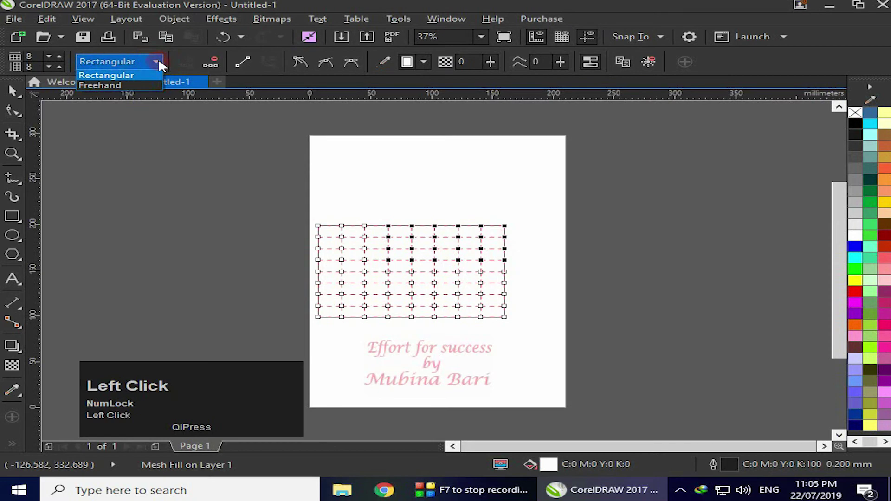
pyautogui.click(119, 85)
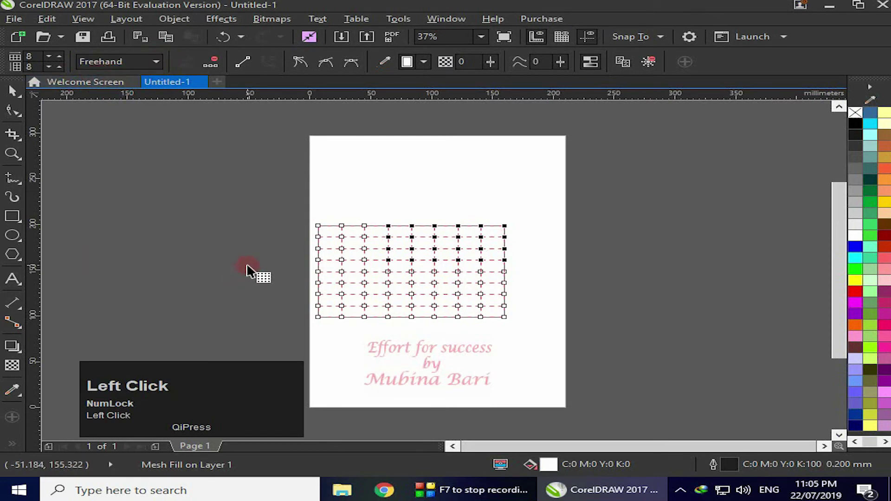
pyautogui.moveTo(306, 282)
pyautogui.mouseDown()
pyautogui.moveTo(320, 327)
pyautogui.moveTo(338, 335)
pyautogui.moveTo(386, 328)
pyautogui.moveTo(396, 310)
pyautogui.moveTo(394, 290)
pyautogui.moveTo(379, 279)
pyautogui.moveTo(303, 263)
pyautogui.mouseUp()
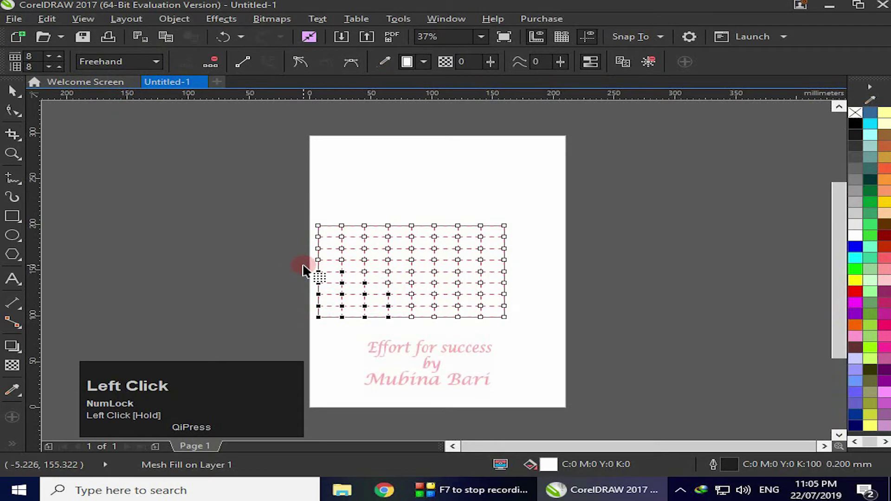
# Select three diagonally adjacent mesh nodes near the rectangle's lower-right corner together and colour them red.
pyautogui.click(458, 316)
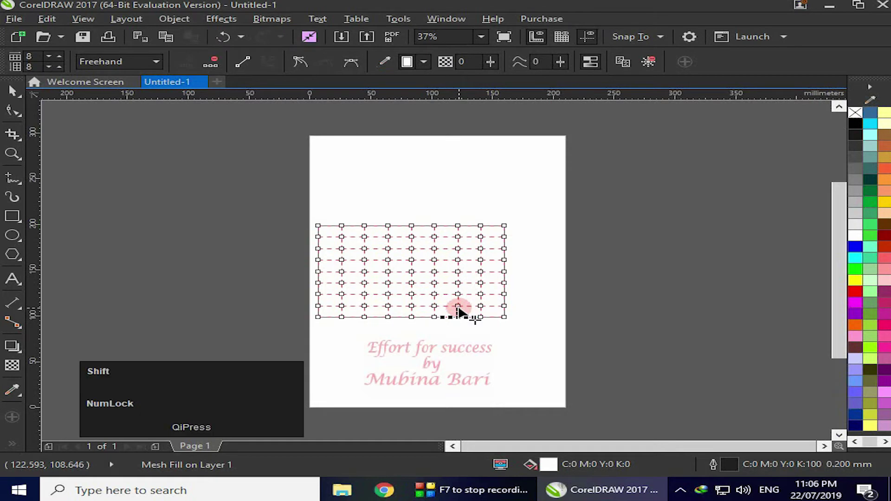
pyautogui.keyDown('shift'); pyautogui.click(481, 306); pyautogui.keyUp('shift')
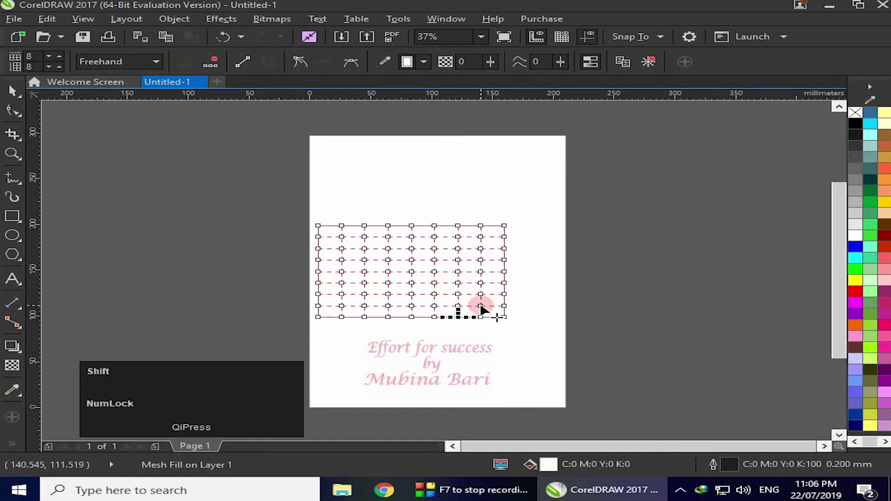
pyautogui.keyDown('shift'); pyautogui.click(480, 306); pyautogui.keyUp('shift')
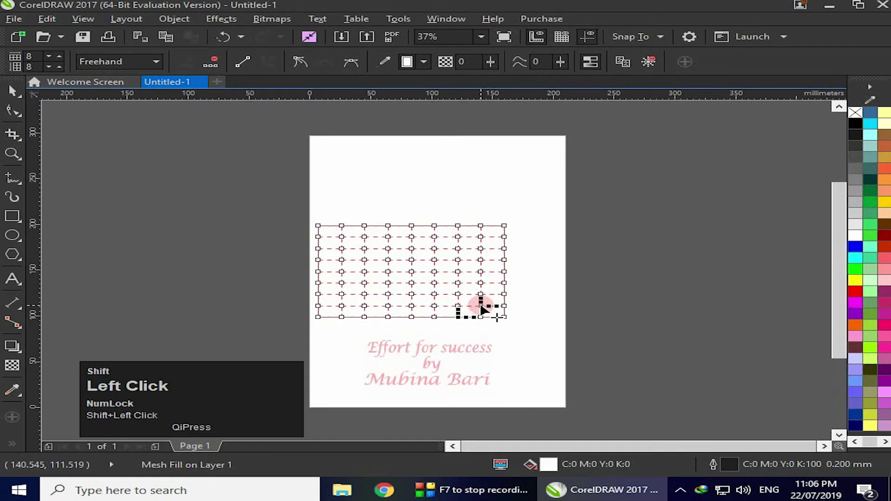
pyautogui.keyDown('shift'); pyautogui.click(504, 296); pyautogui.keyUp('shift')
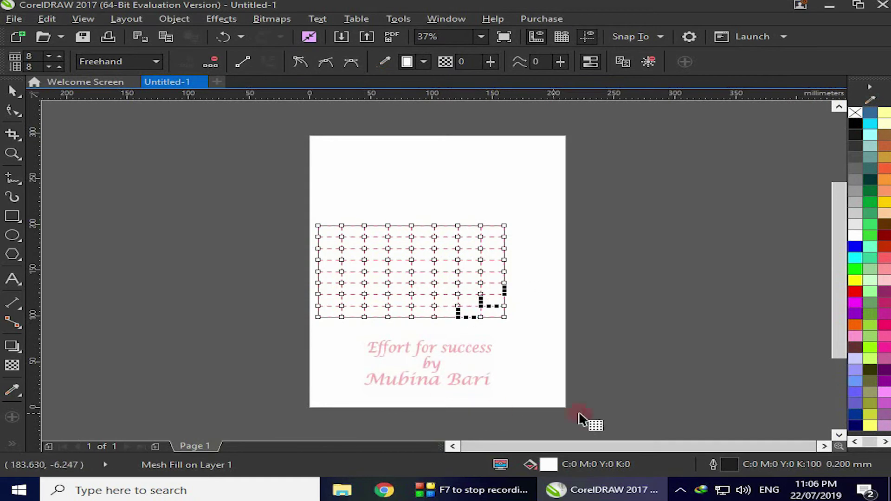
pyautogui.click(857, 288)
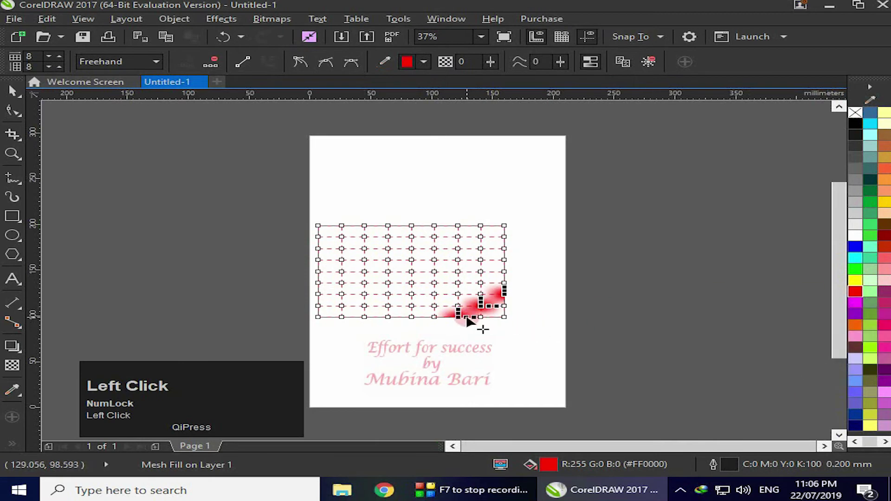
pyautogui.click(223, 37)
# Select the mesh nodes around the rectangle's upper-right corner with a freehand outline and colour them blue.
pyautogui.moveTo(418, 209)
pyautogui.mouseDown()
pyautogui.moveTo(437, 246)
pyautogui.moveTo(508, 263)
pyautogui.moveTo(529, 247)
pyautogui.moveTo(524, 225)
pyautogui.moveTo(502, 206)
pyautogui.moveTo(481, 205)
pyautogui.mouseUp()
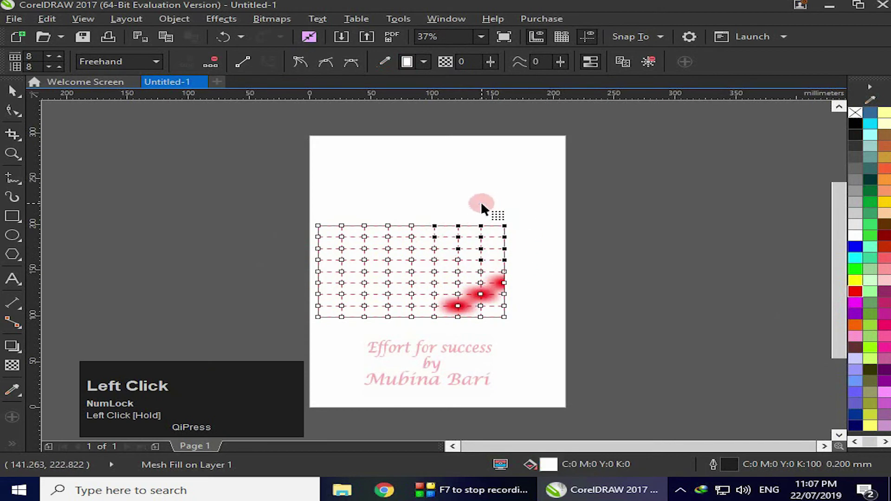
pyautogui.click(855, 247)
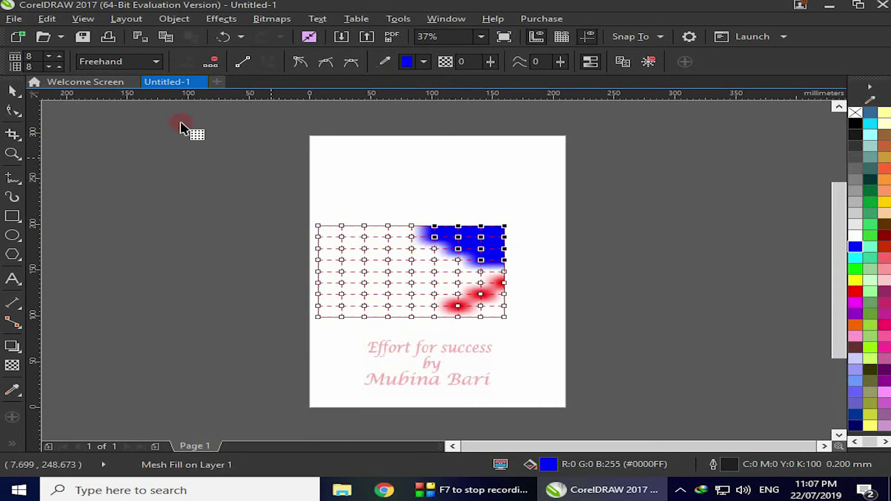
# Switch the selection mode to Rectangular, colour the block of nodes in the rectangle's upper-left area pink, and deselect them.
pyautogui.click(156, 62)
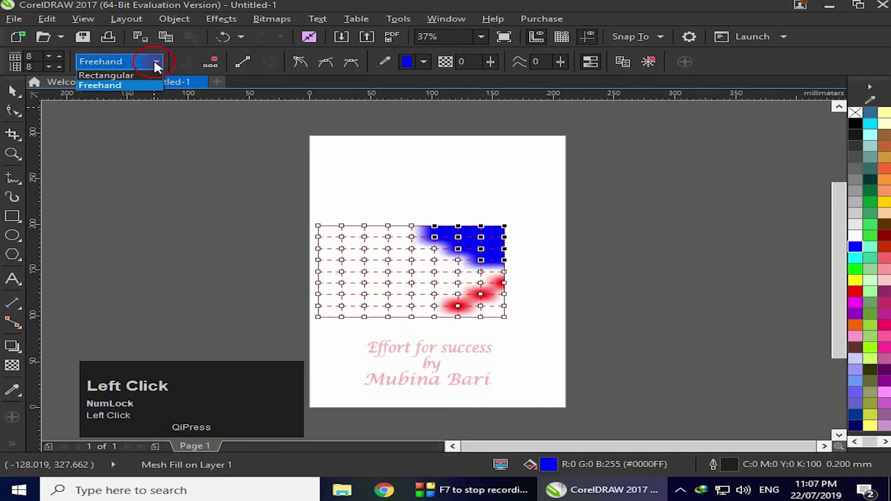
pyautogui.click(132, 77)
pyautogui.moveTo(298, 214); pyautogui.dragTo(393, 291)
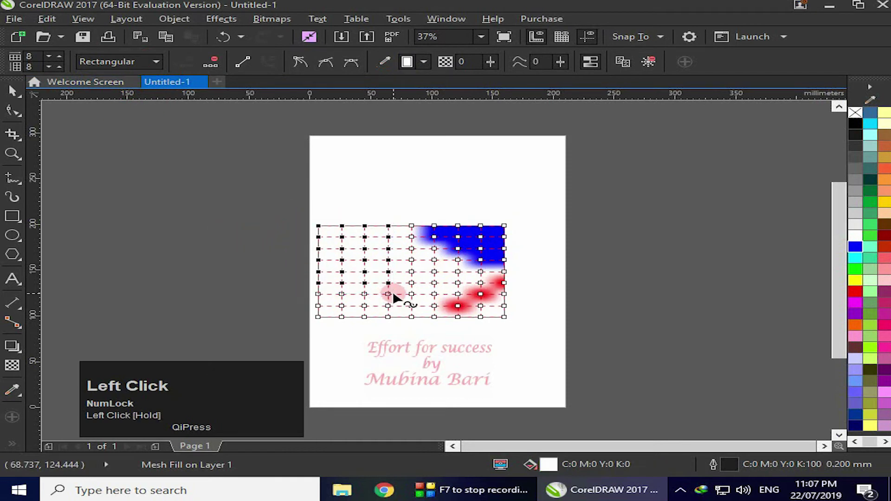
pyautogui.click(864, 338)
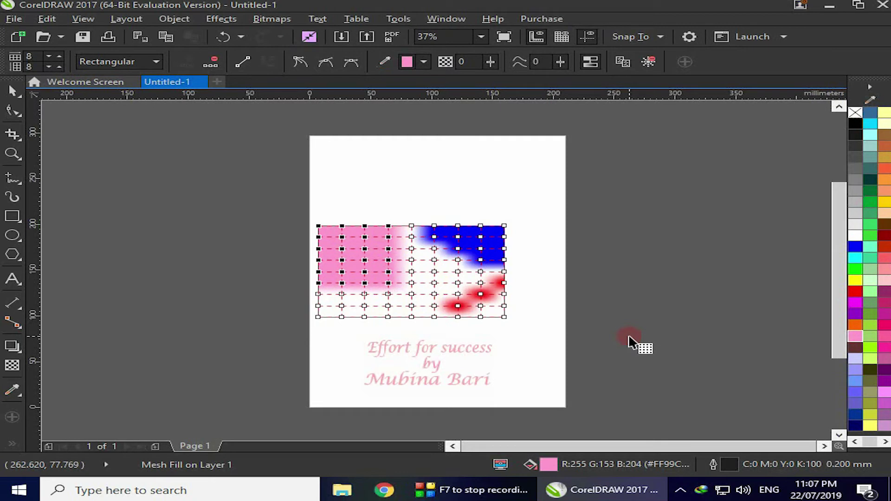
pyautogui.click(450, 173)
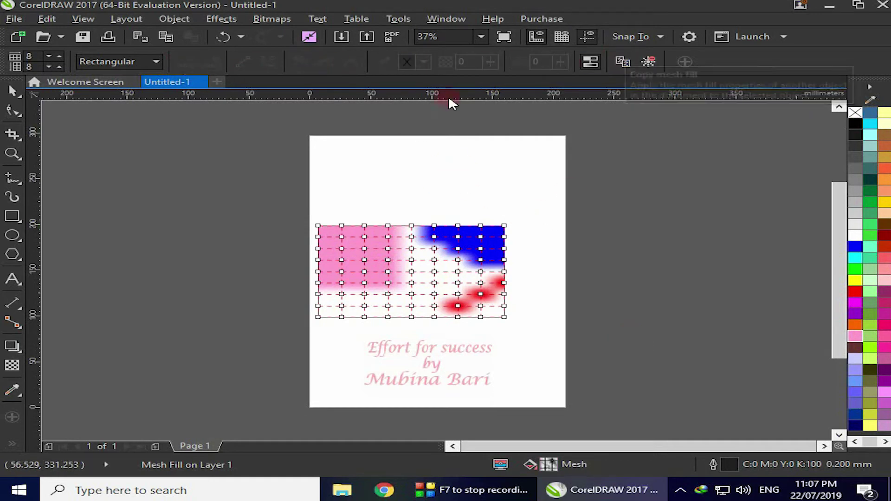
# Delete the mesh node in the white area below the pink block's right edge, and undo the deletion.
pyautogui.click(388, 306)
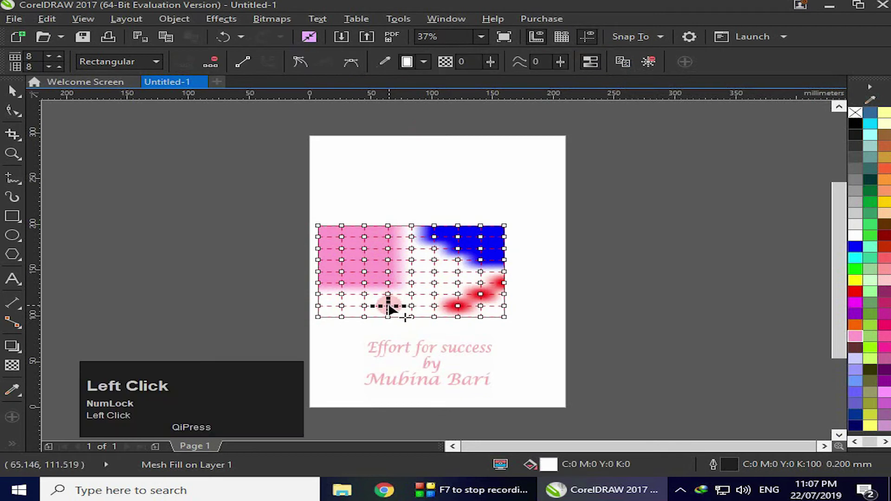
pyautogui.click(213, 60)
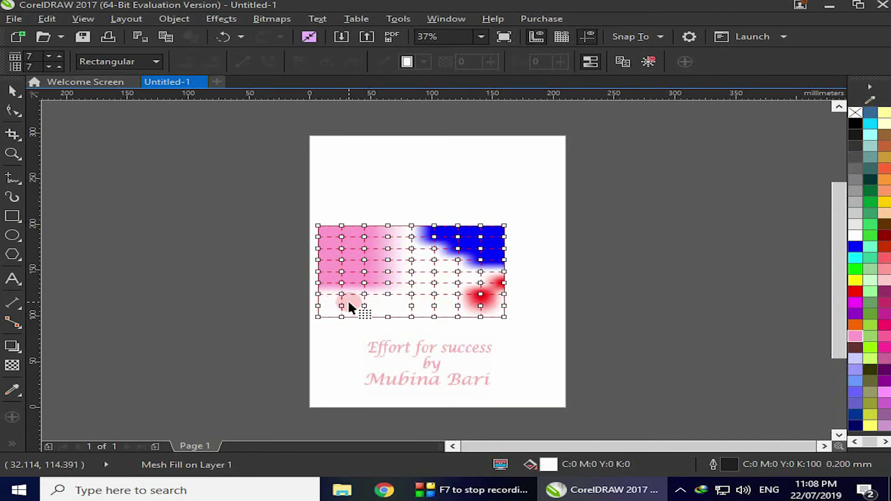
pyautogui.hotkey('ctrl', 'z')
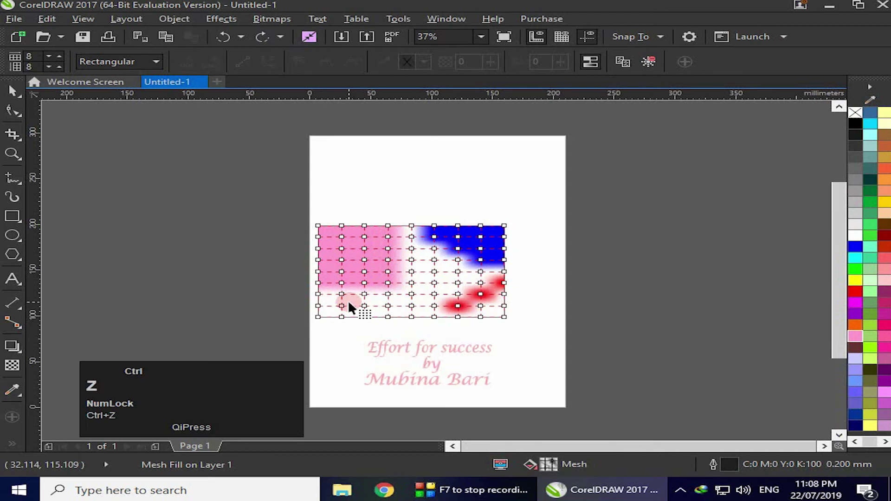
# Add a mesh intersection on the pink block's lower edge, midway between its third and fourth node columns.
pyautogui.click(376, 281)
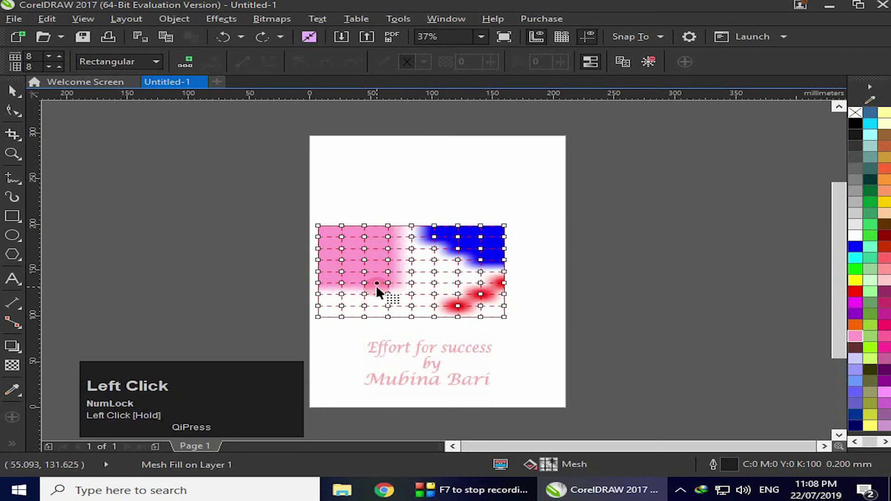
pyautogui.click(189, 56)
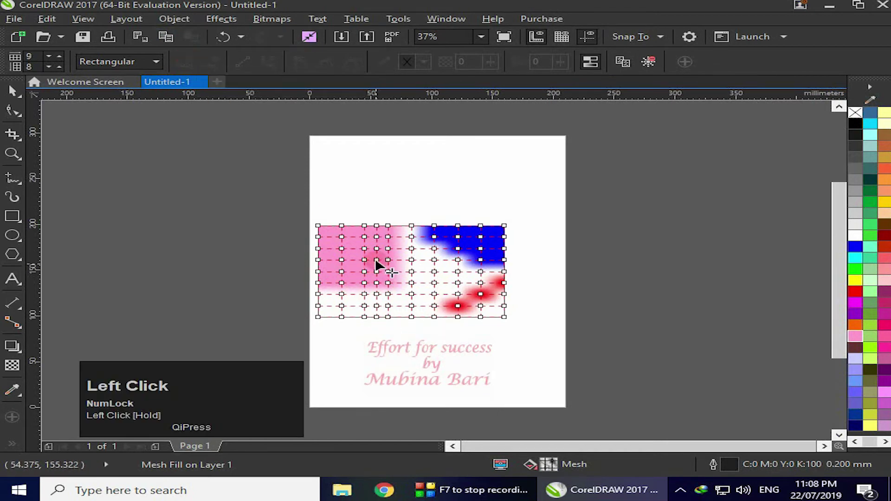
# Delete the newly added mesh node on the pink block's lower edge.
pyautogui.click(376, 306)
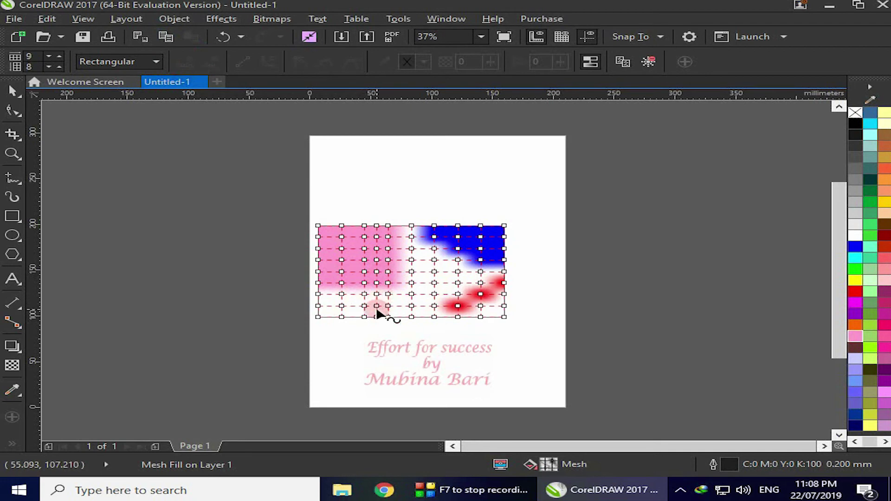
pyautogui.click(376, 282)
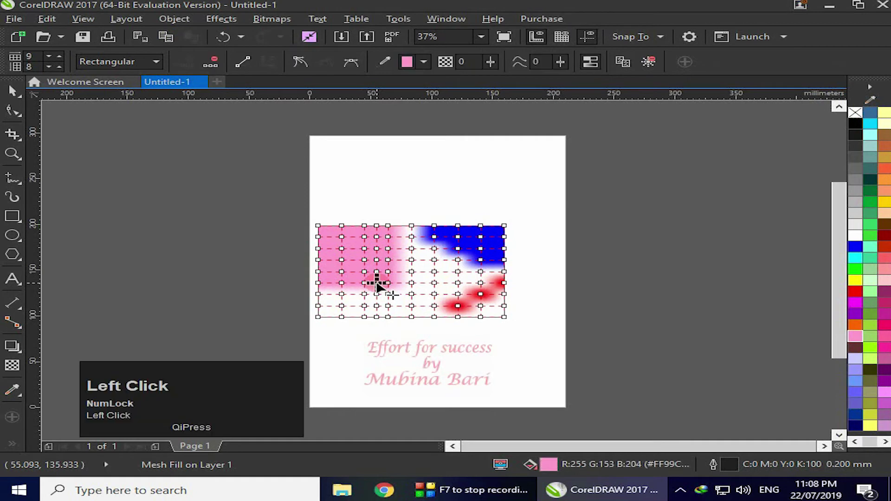
pyautogui.click(213, 56)
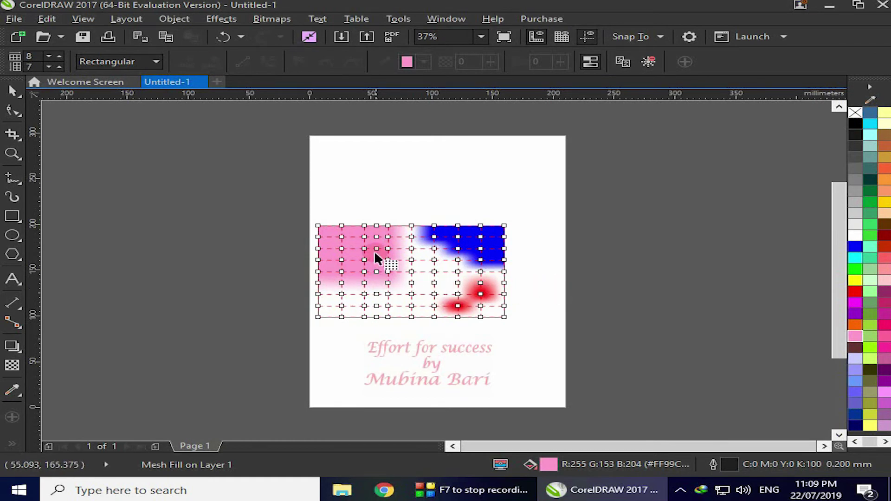
# Add a mesh intersection between the second and third node columns on the fifth grid line from the top.
pyautogui.click(352, 272)
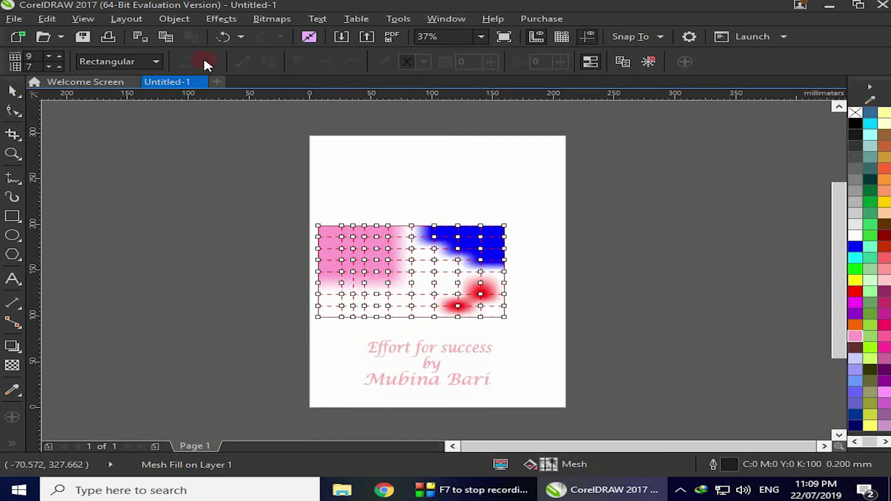
# Convert the mesh segments around the selected node in the white area to lines, and convert them back to curves.
pyautogui.click(352, 269)
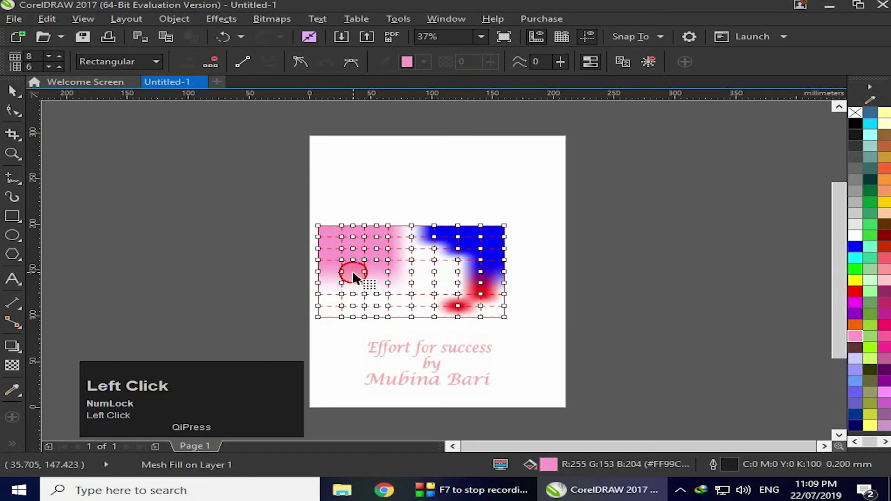
pyautogui.click(467, 323)
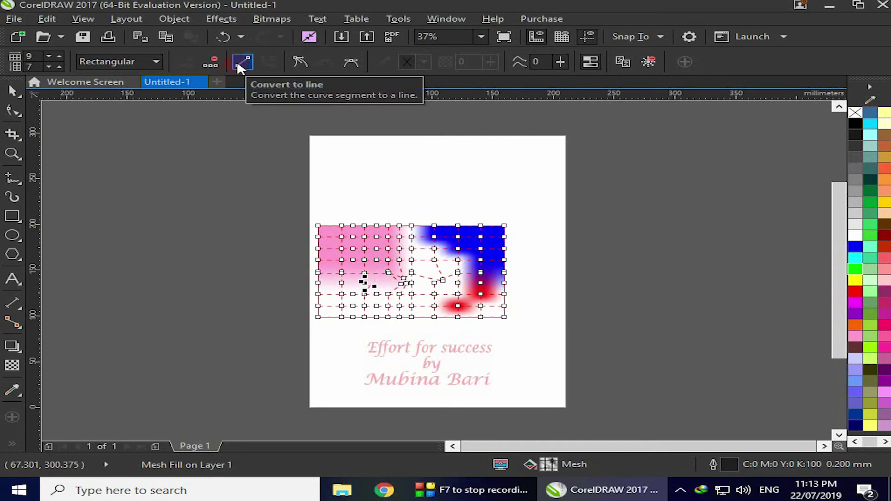
pyautogui.click(240, 60)
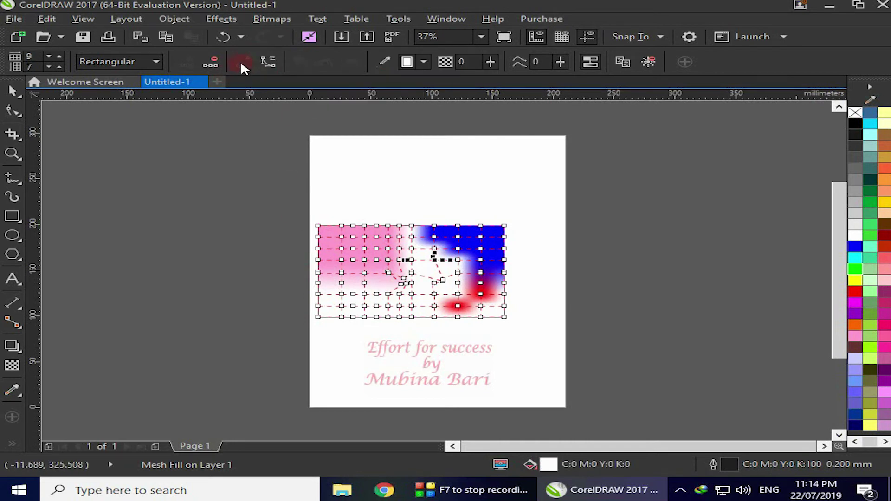
pyautogui.click(272, 61)
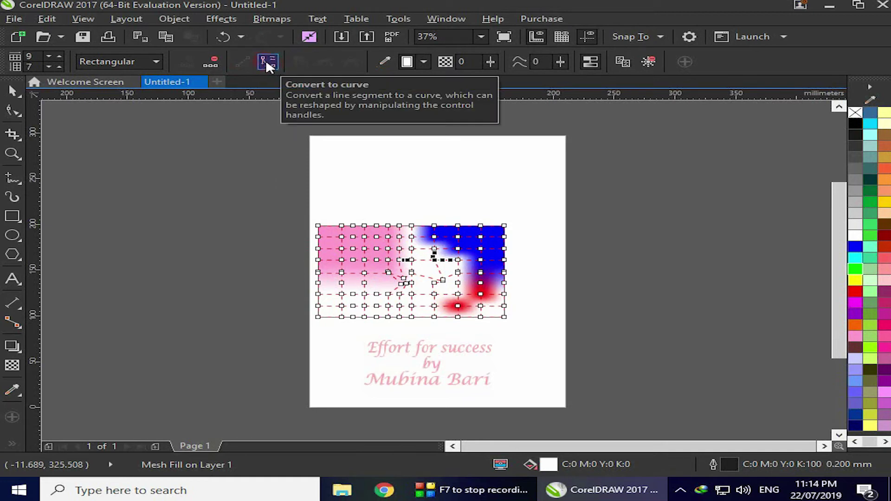
pyautogui.click(267, 62)
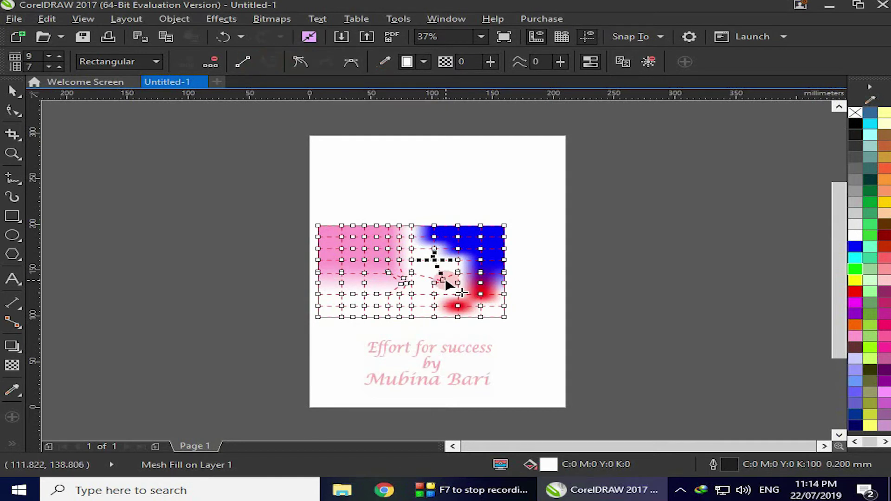
pyautogui.click(265, 62)
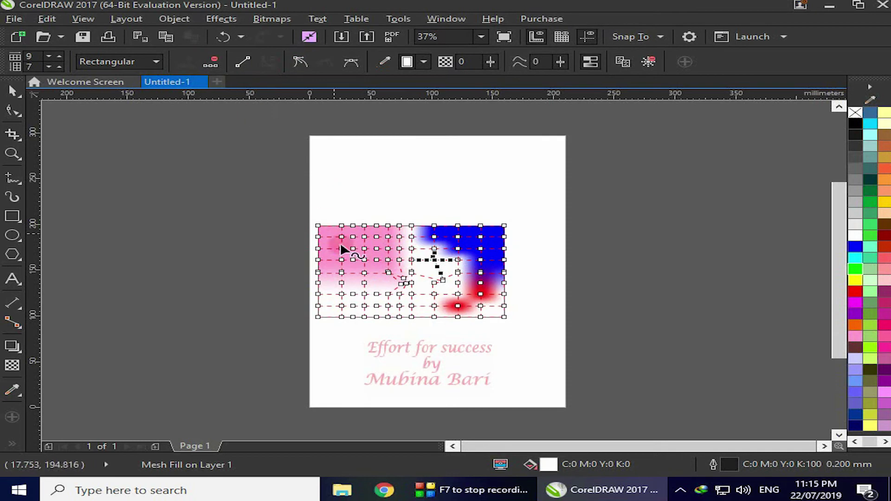
pyautogui.moveTo(438, 264); pyautogui.dragTo(444, 274)
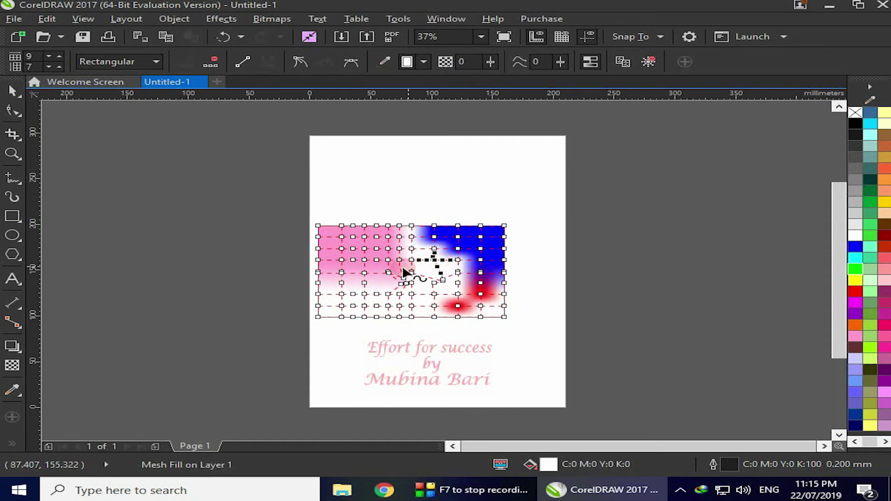
pyautogui.click(437, 290)
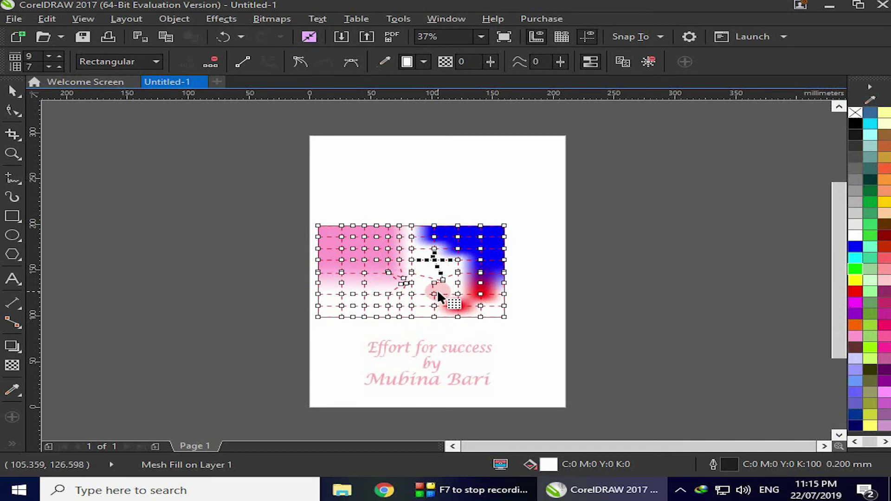
# Delete the mesh-filled rectangle and draw a new one about 141 mm wide and 104 mm high above the text.
pyautogui.press('Delete')
pyautogui.click(12, 216)
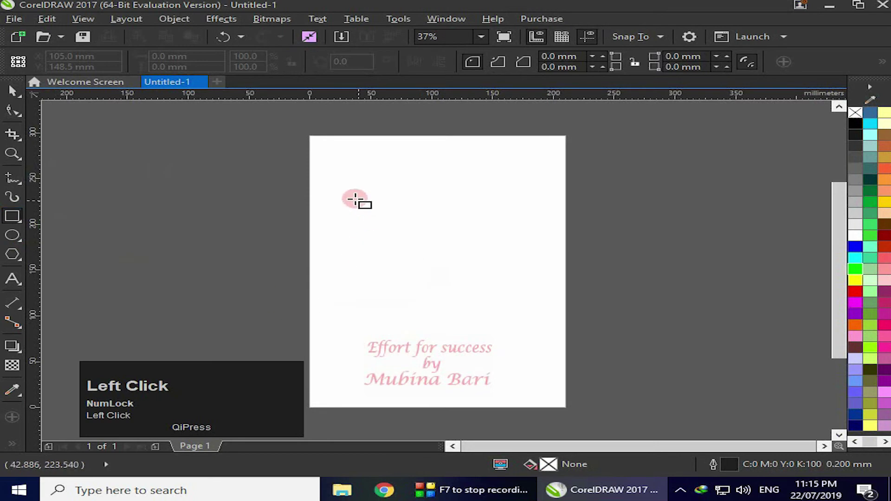
pyautogui.moveTo(346, 196)
pyautogui.mouseDown()
pyautogui.moveTo(469, 285)
pyautogui.moveTo(519, 292)
pyautogui.mouseUp()
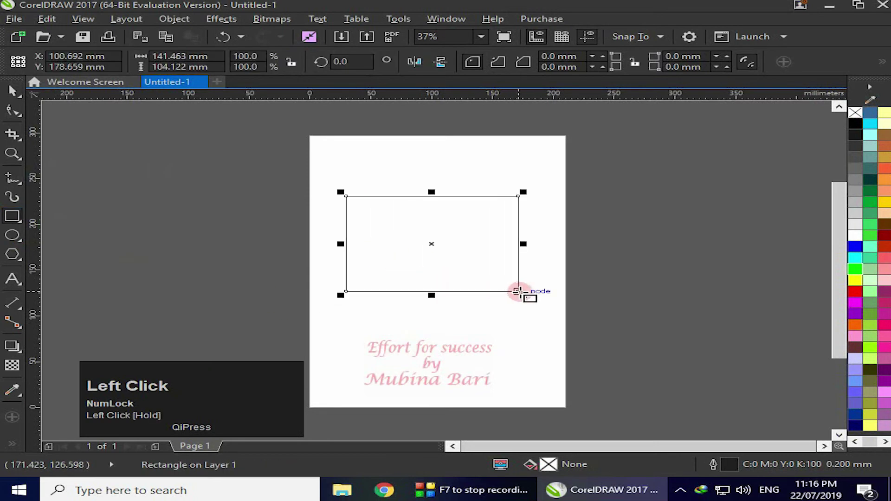
# Apply a mesh fill to the new rectangle with a grid of 3 columns and 3 rows.
pyautogui.press('m')
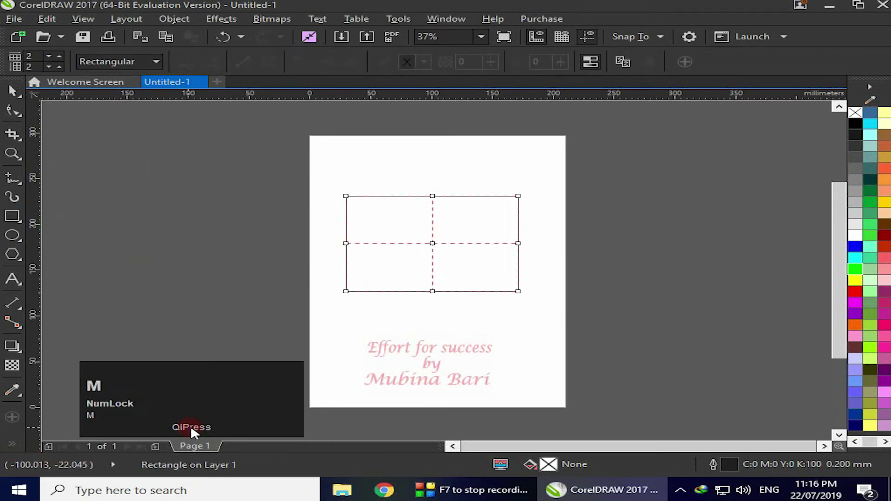
pyautogui.click(38, 56)
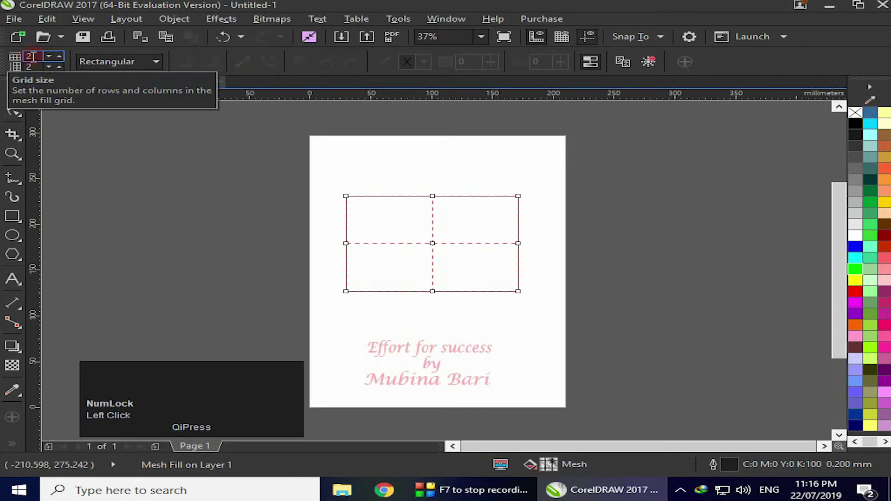
pyautogui.click(59, 54)
pyautogui.click(59, 65)
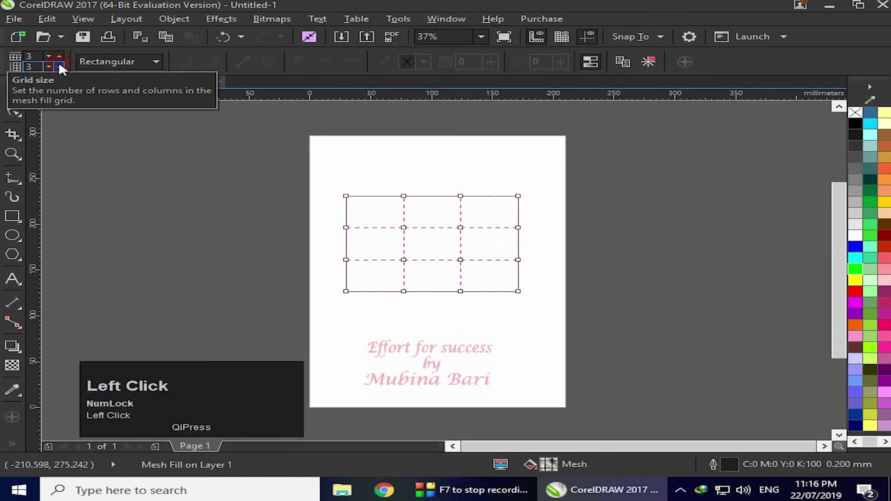
# Select the upper-left inner mesh node, convert its segments to lines, and convert them back to curves.
pyautogui.click(403, 228)
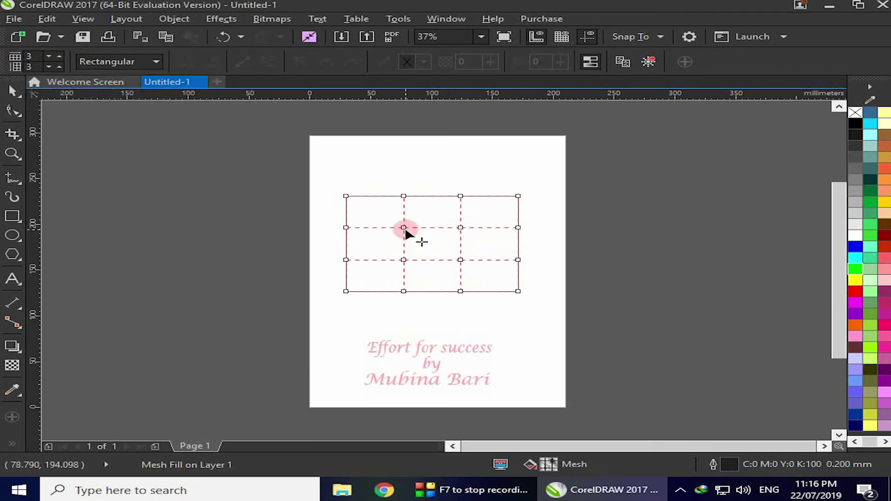
pyautogui.click(403, 228)
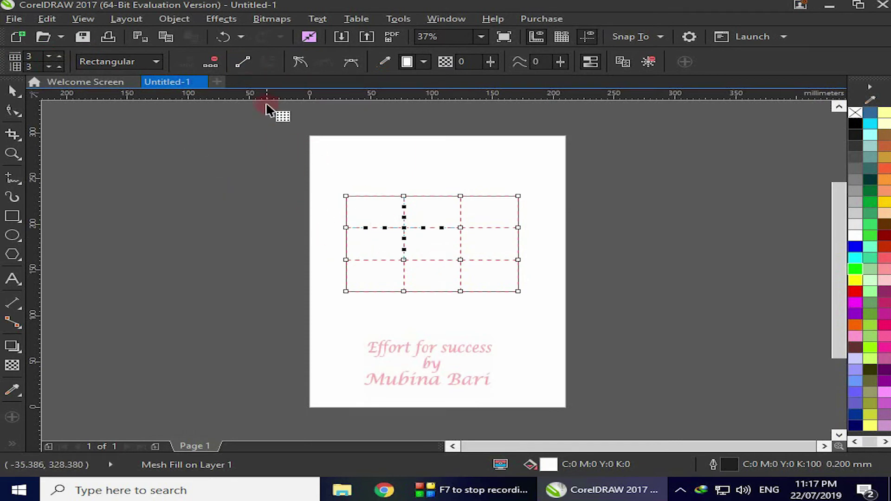
pyautogui.click(240, 61)
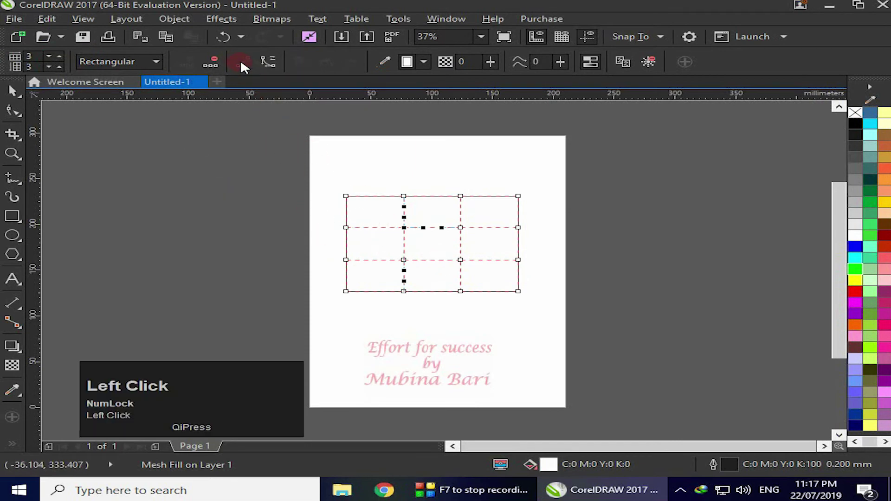
pyautogui.click(268, 65)
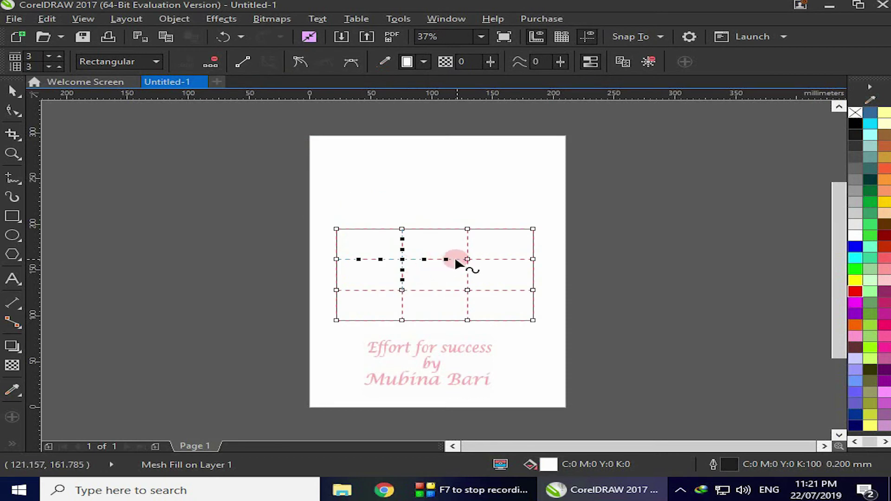
# Bend the mesh lines around the upper-left inner node with their curve handles, and colour the node red.
pyautogui.moveTo(446, 258); pyautogui.dragTo(441, 305)
pyautogui.click(425, 259)
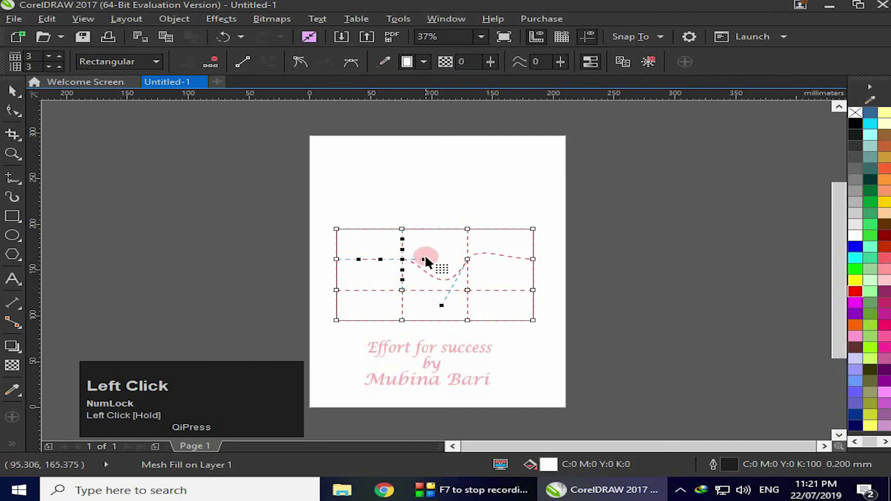
pyautogui.moveTo(425, 260); pyautogui.dragTo(432, 233)
pyautogui.moveTo(388, 260); pyautogui.dragTo(434, 275)
pyautogui.moveTo(402, 250); pyautogui.dragTo(376, 240)
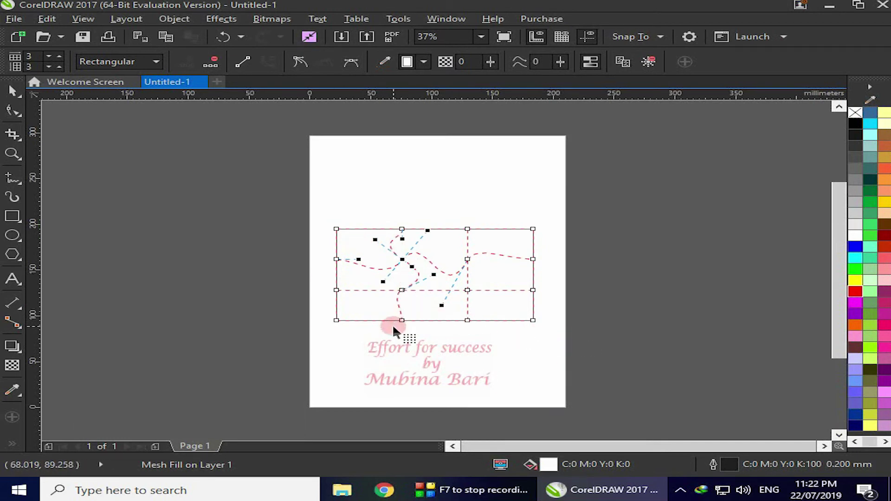
pyautogui.click(855, 292)
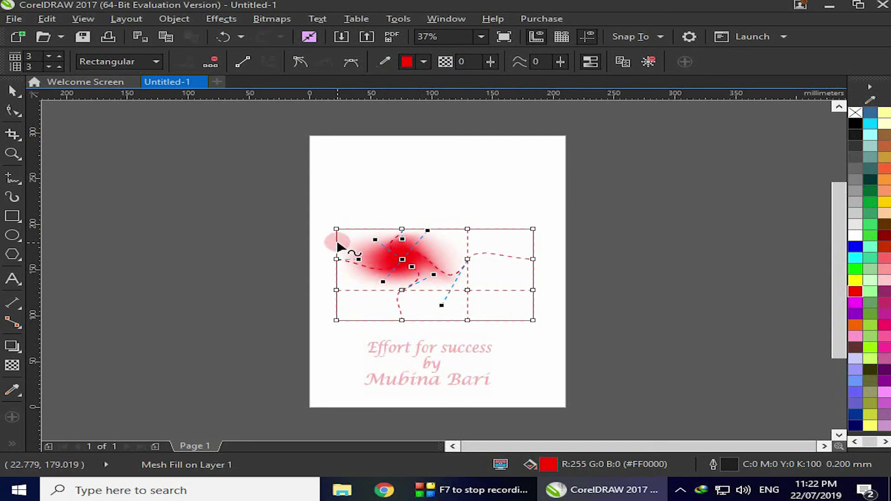
# Try converting the red node's curved mesh segments to straight lines, and undo the conversion.
pyautogui.hotkey('ctrl', 'z')
pyautogui.click(244, 64)
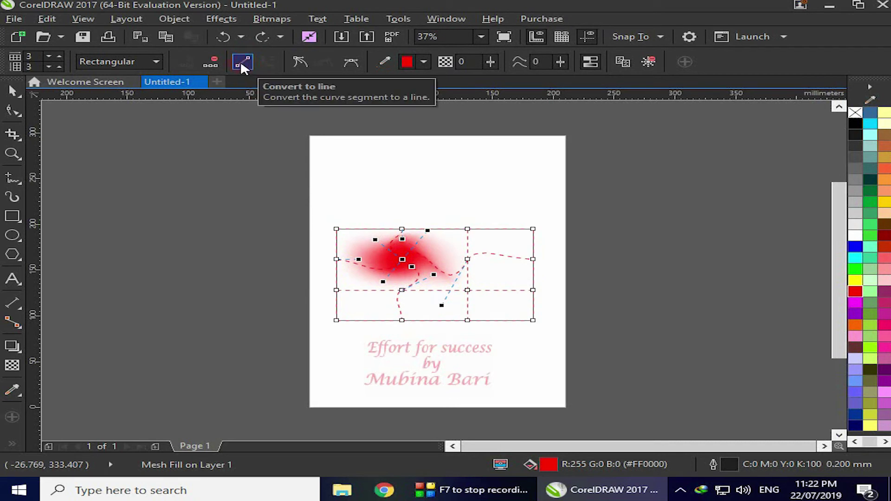
pyautogui.click(242, 62)
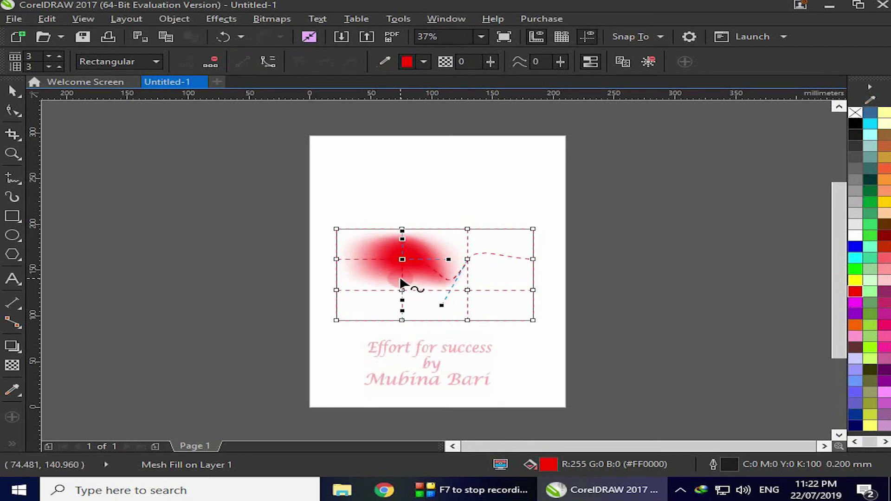
pyautogui.hotkey('ctrl', 'z')
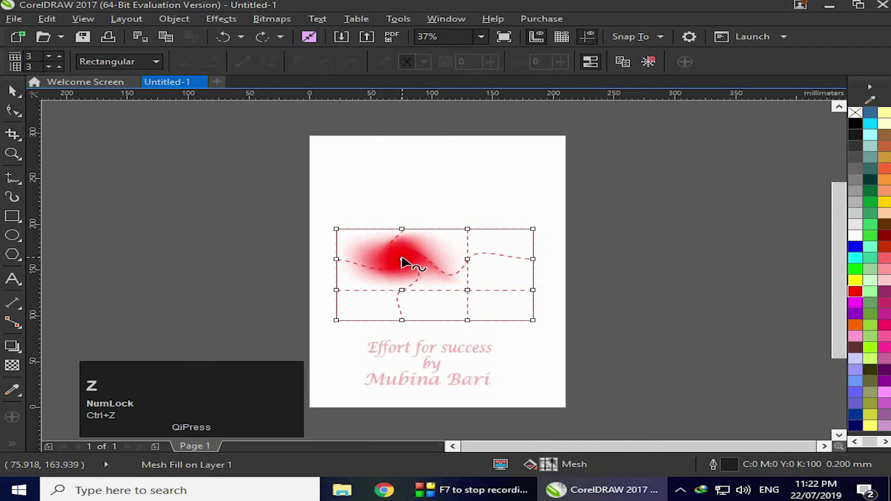
# Reselect the red mesh node, convert its curved segments to straight lines again, and undo the last trial edit.
pyautogui.click(402, 261)
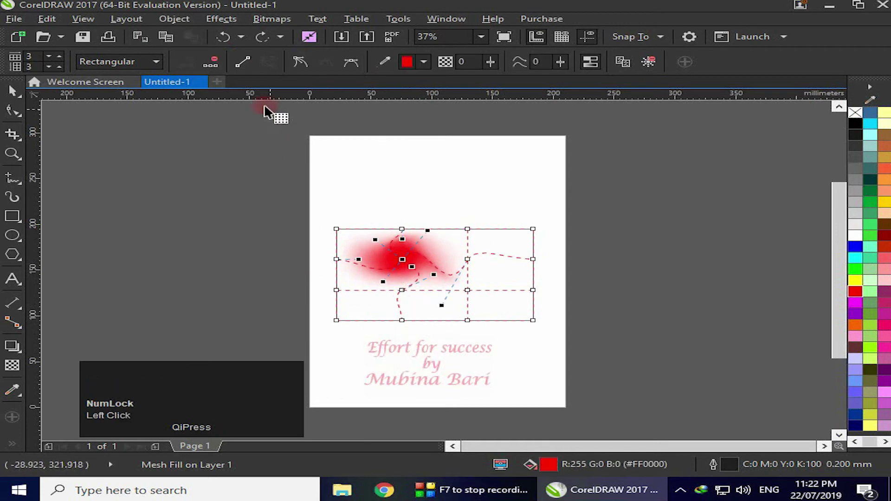
pyautogui.click(242, 61)
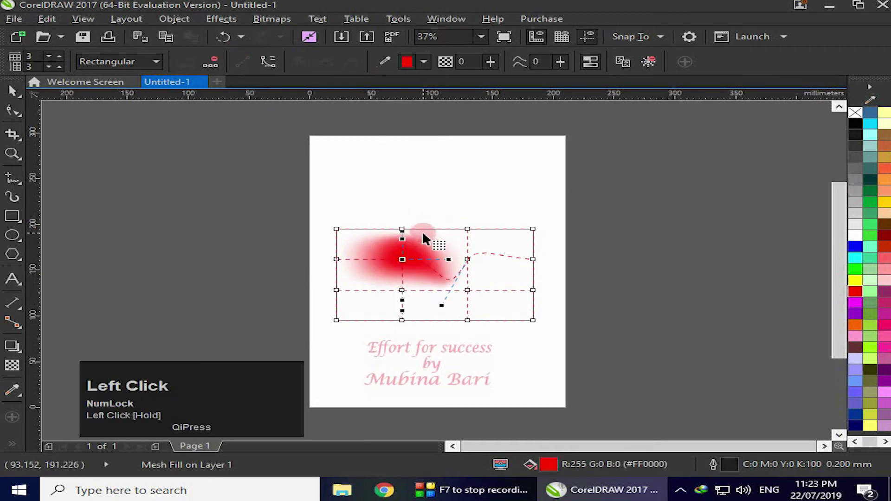
pyautogui.hotkey('ctrl', 'z')
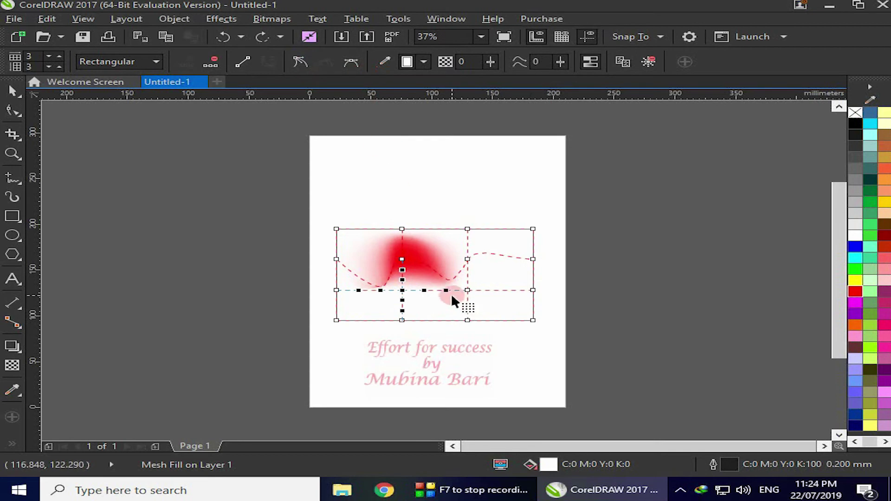
# Make the lower-left inner mesh node a cusp node and shift the curve handle on the segment to its right slightly upward.
pyautogui.click(298, 60)
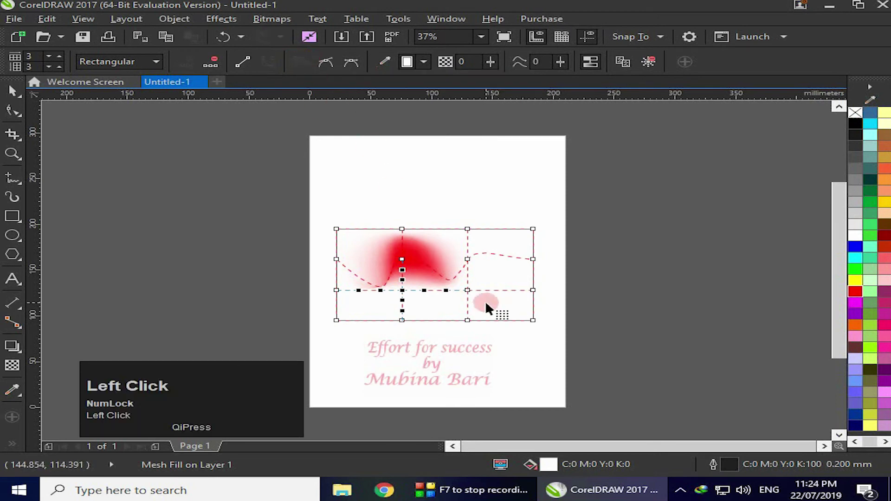
pyautogui.click(449, 285)
pyautogui.moveTo(449, 287)
pyautogui.mouseDown()
pyautogui.moveTo(448, 252)
pyautogui.moveTo(449, 298)
pyautogui.moveTo(447, 283)
pyautogui.mouseUp()
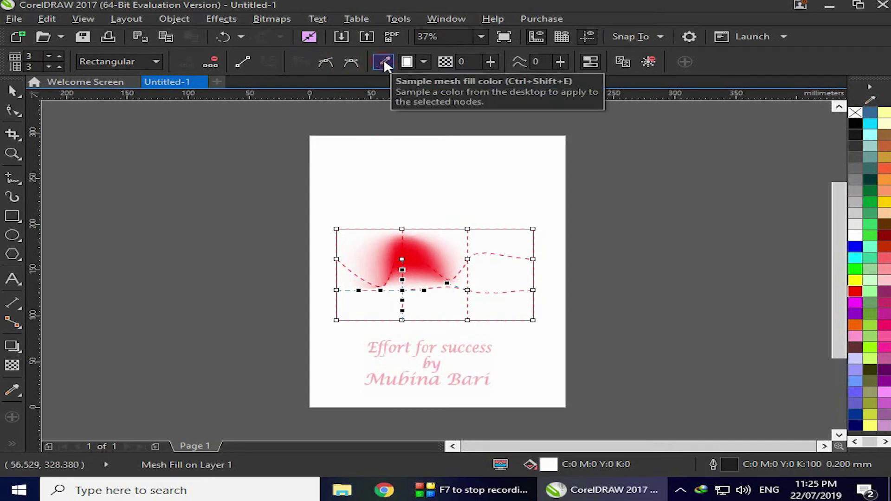
# Colour the lower-right inner mesh node blue (#2276E1) by sampling the colour from the screen recorder's taskbar icon.
pyautogui.click(467, 291)
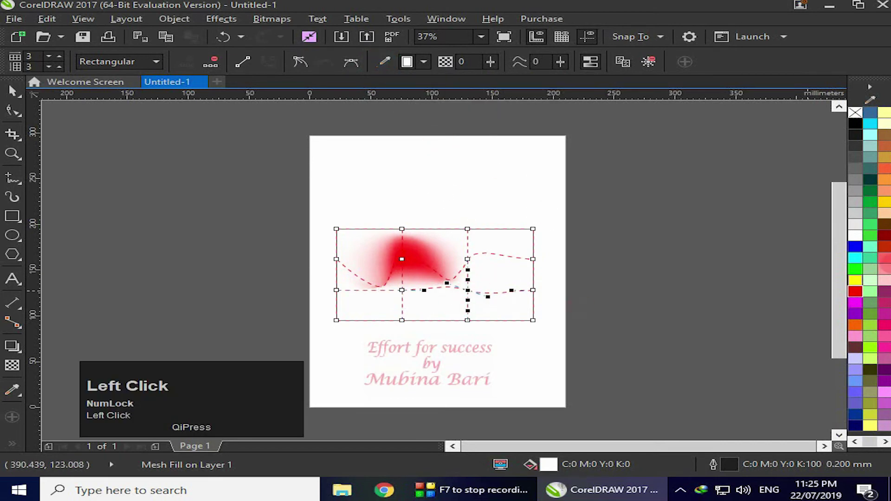
pyautogui.moveTo(877, 278); pyautogui.dragTo(630, 247)
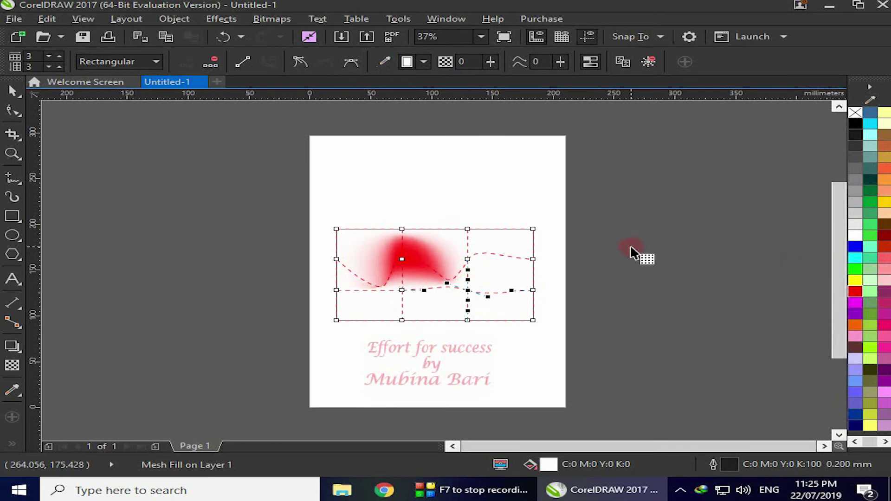
pyautogui.moveTo(630, 246); pyautogui.dragTo(421, 77)
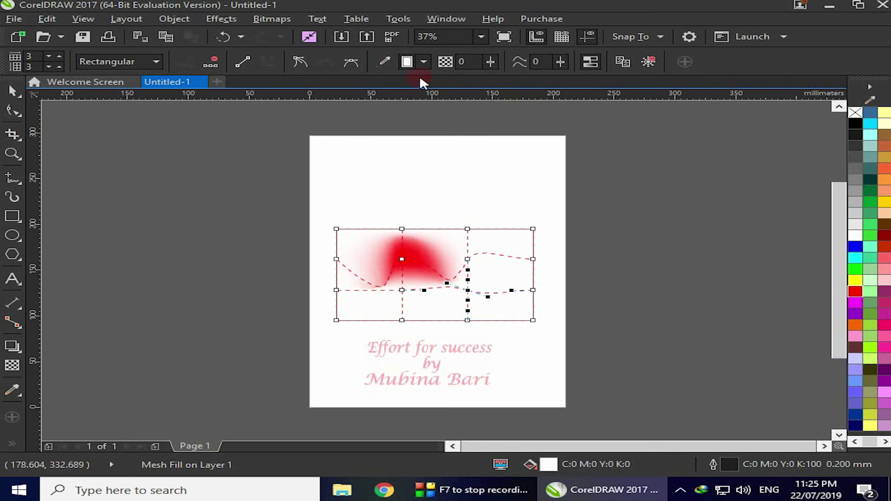
pyautogui.click(383, 61)
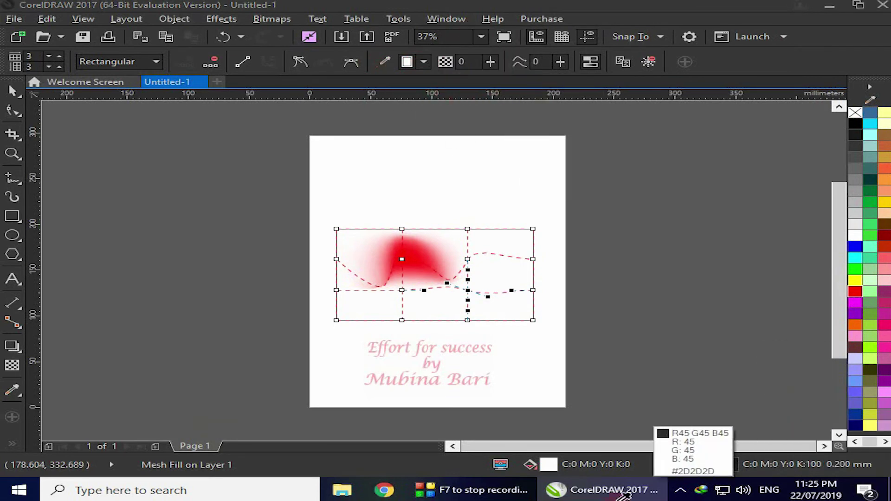
pyautogui.click(432, 493)
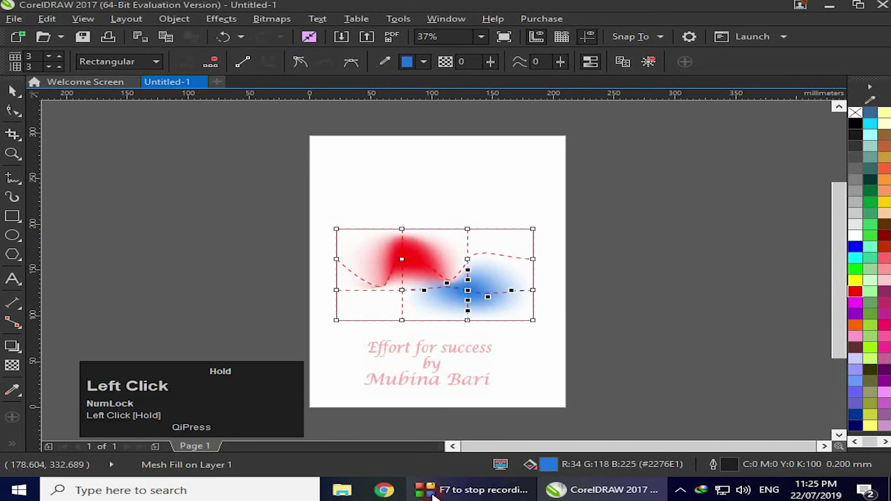
# Colour the upper-right inner mesh node of the rectangle green (#59AC45) using the mesh fill colour picker's hue scale.
pyautogui.click(467, 287)
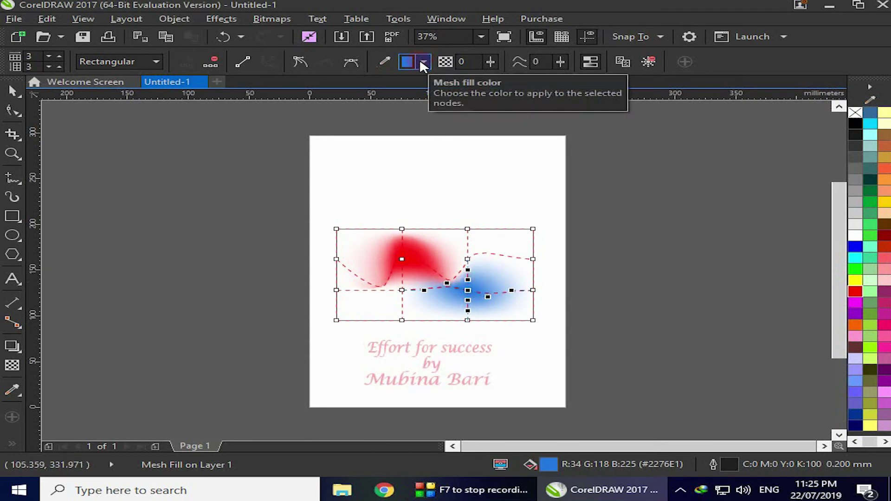
pyautogui.click(467, 259)
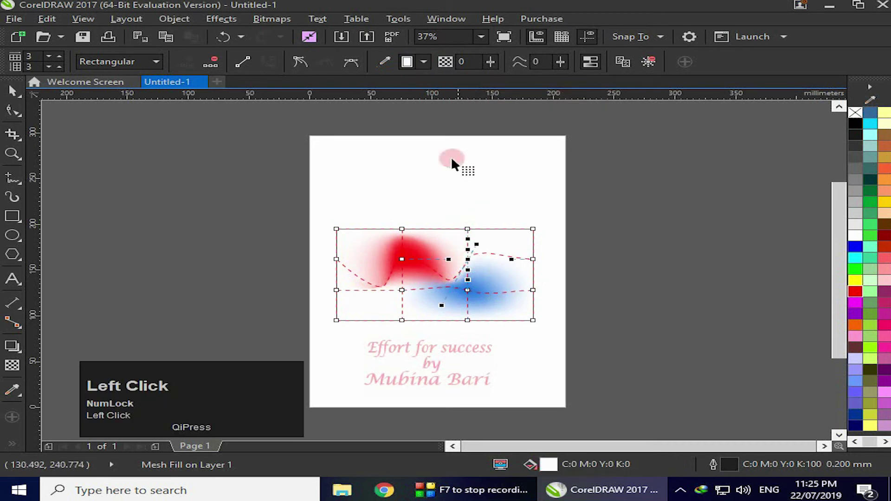
pyautogui.click(424, 58)
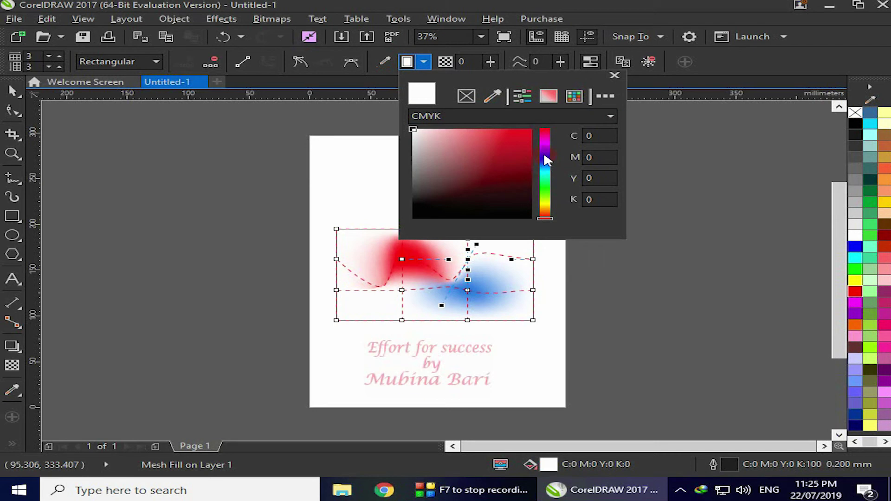
pyautogui.click(545, 194)
pyautogui.moveTo(545, 199)
pyautogui.mouseDown()
pyautogui.moveTo(547, 180)
pyautogui.moveTo(541, 193)
pyautogui.mouseUp()
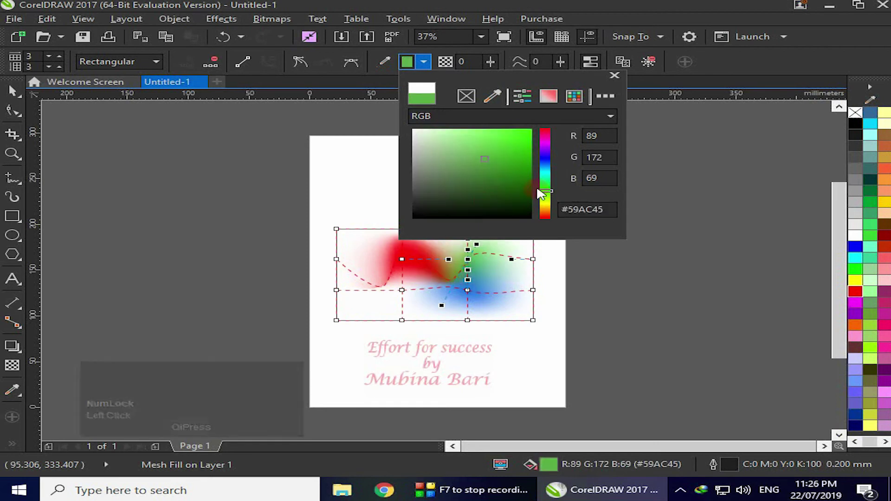
# Try blue-violet (#4745AC), pink-purple (#AC4574) and green (#5FAC45) on the upper-right inner mesh node, settling on olive green (#88AC45).
pyautogui.click(545, 158)
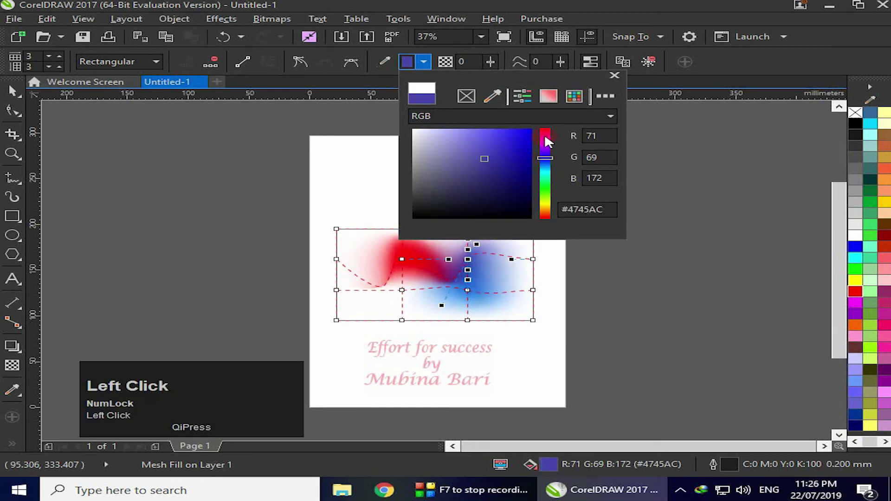
pyautogui.click(545, 135)
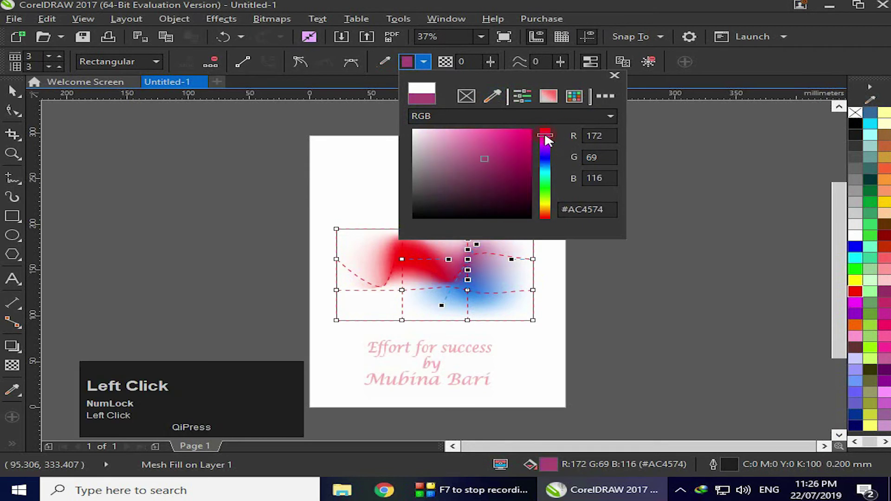
pyautogui.click(548, 193)
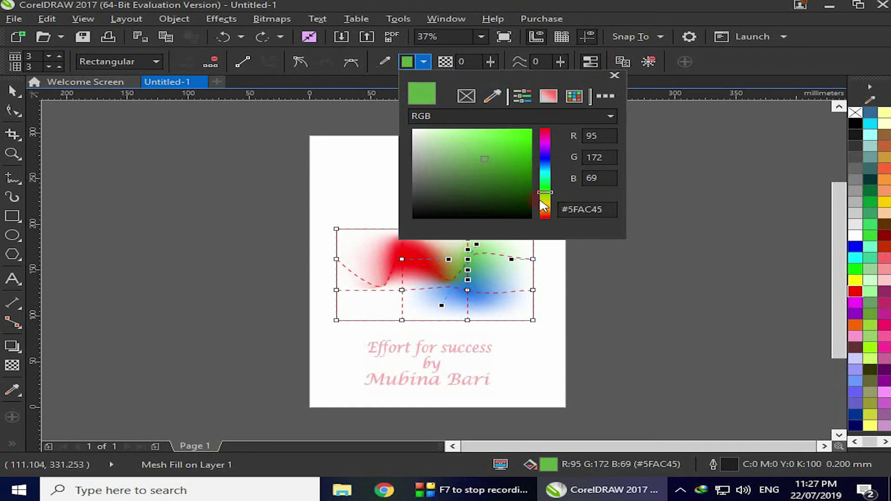
pyautogui.click(547, 159)
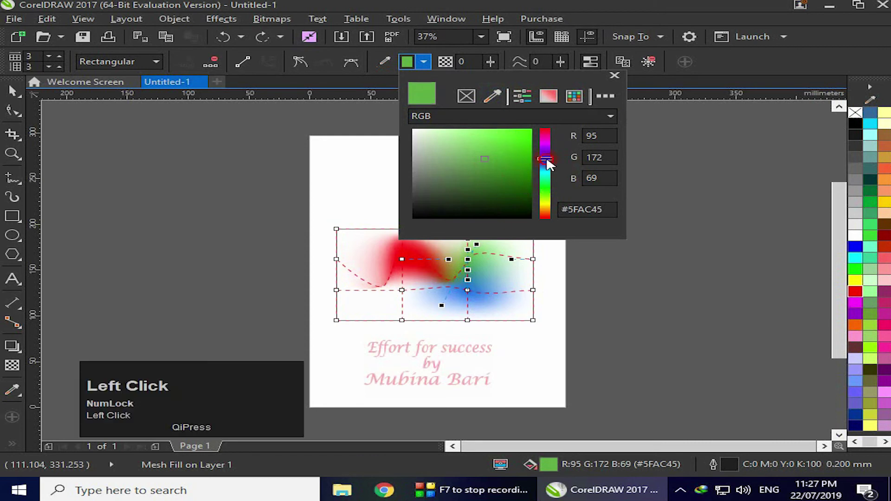
pyautogui.click(546, 192)
pyautogui.click(549, 199)
pyautogui.click(605, 74)
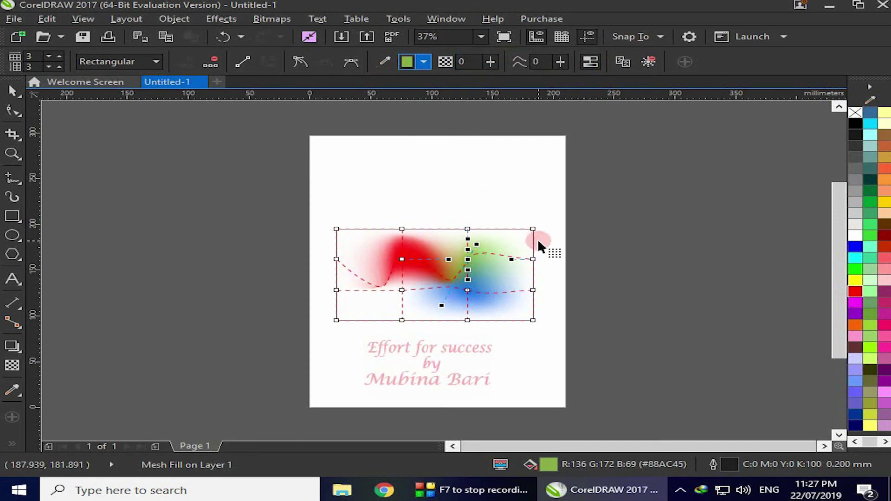
# Select the red mesh node and try node transparency values of 30 and 35.
pyautogui.click(402, 258)
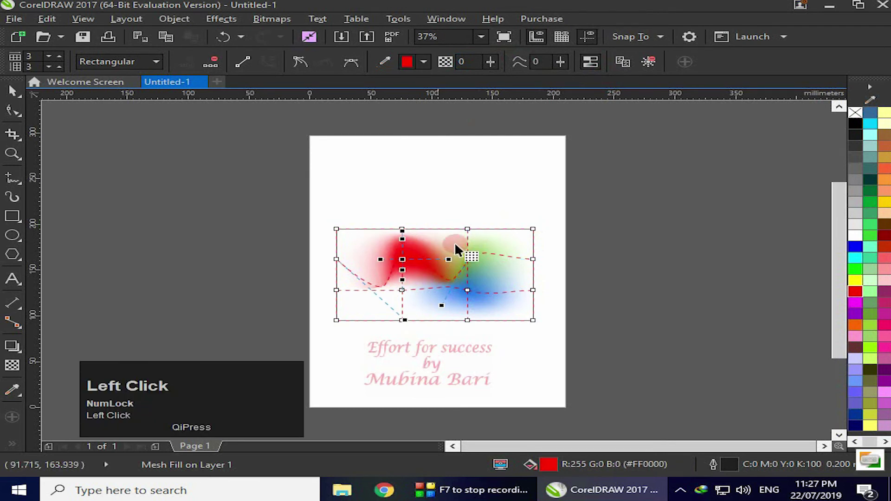
pyautogui.click(489, 59)
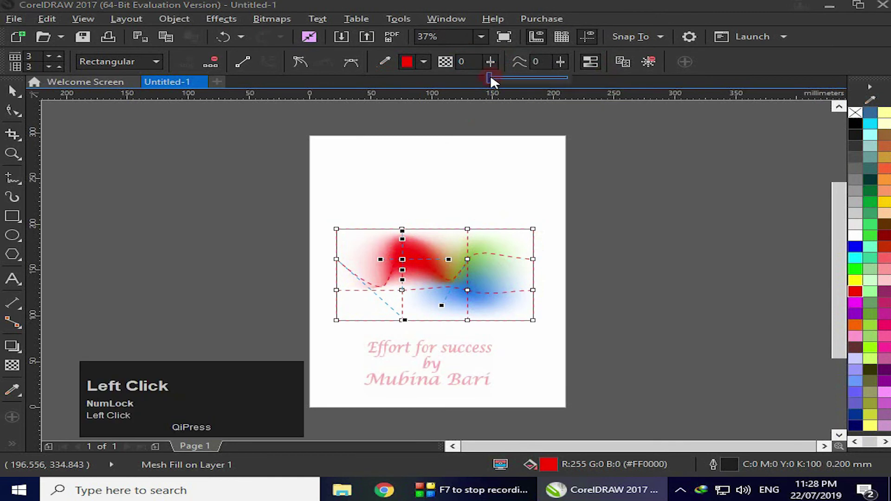
pyautogui.moveTo(489, 77); pyautogui.dragTo(514, 77)
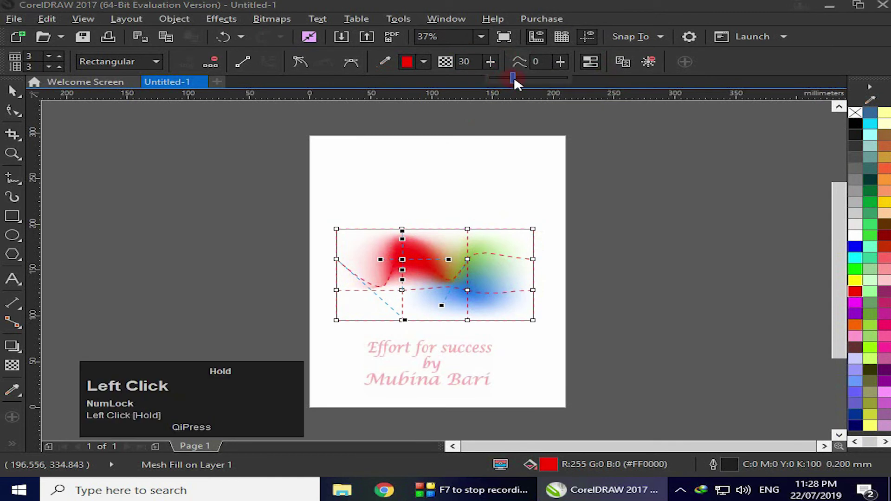
pyautogui.click(491, 63)
pyautogui.click(491, 63)
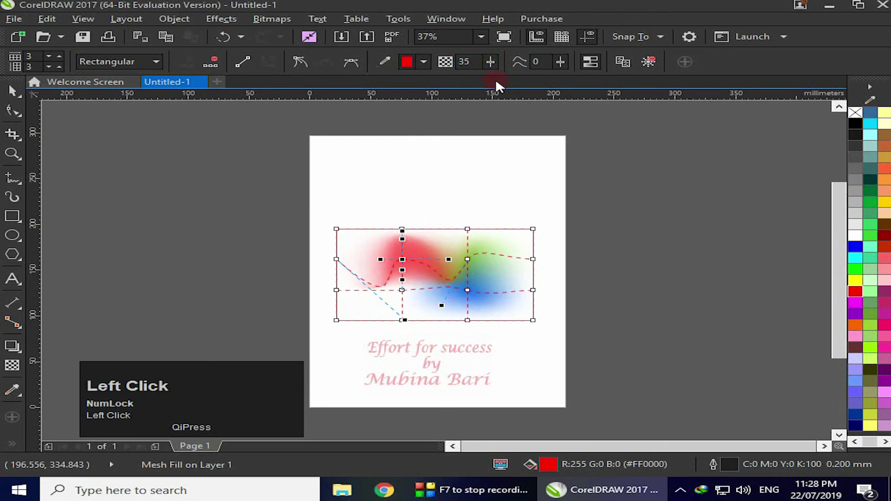
# Try transparencies of 10, 0 and 30 on the red mesh node, and undo the last transparency change.
pyautogui.moveTo(493, 67); pyautogui.dragTo(519, 80)
pyautogui.click(490, 62)
pyautogui.moveTo(491, 76); pyautogui.dragTo(443, 84)
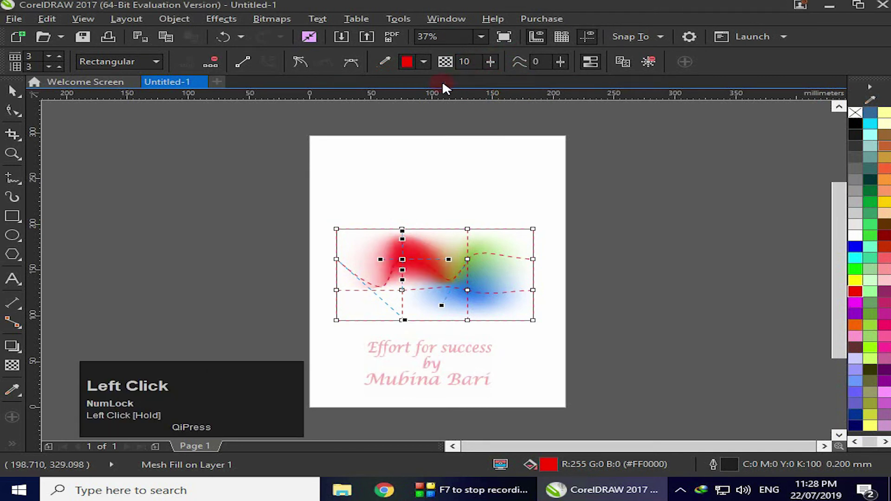
pyautogui.click(492, 60)
pyautogui.click(561, 62)
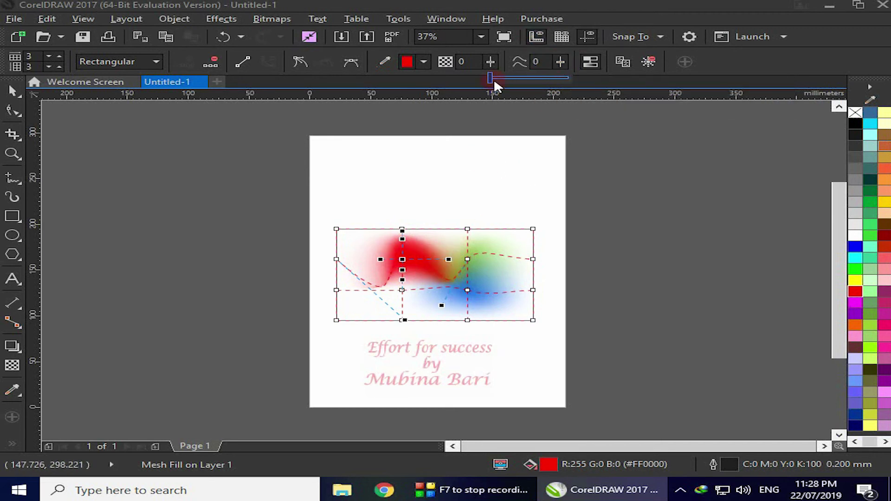
pyautogui.moveTo(492, 76); pyautogui.dragTo(514, 75)
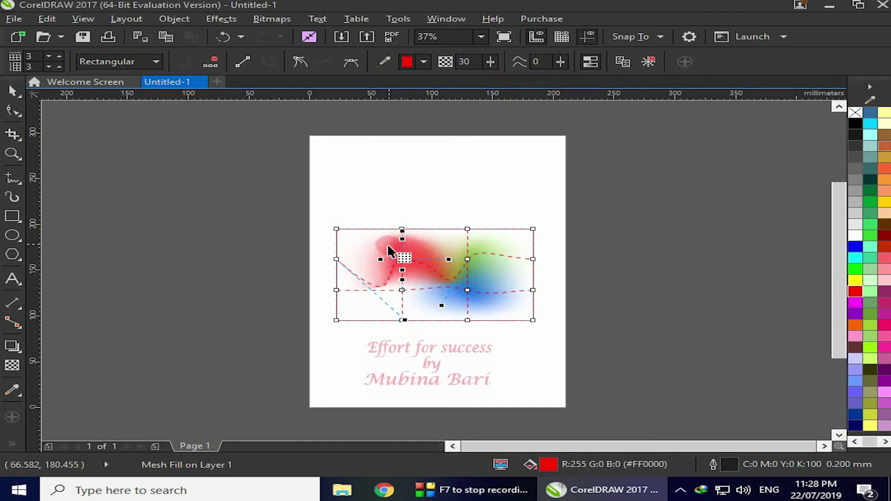
pyautogui.hotkey('ctrl', 'z')
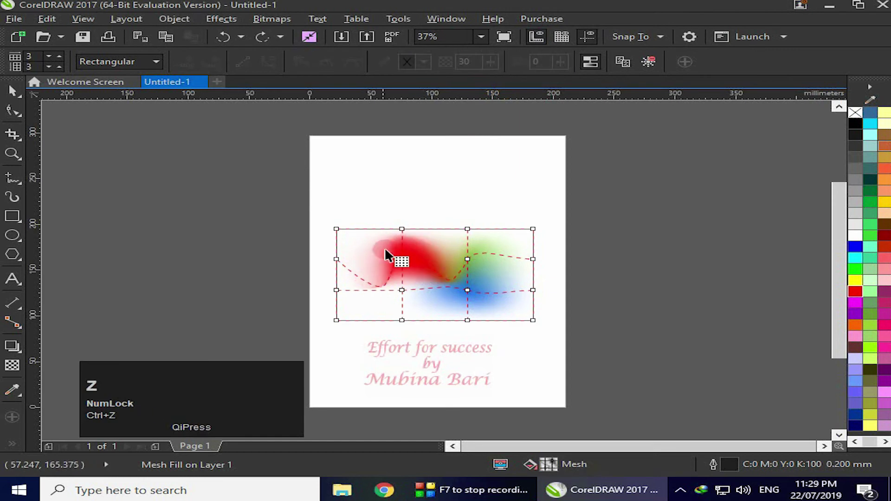
# Colour the lower-left inner mesh node of the rectangle pure blue (#0000FF).
pyautogui.click(435, 234)
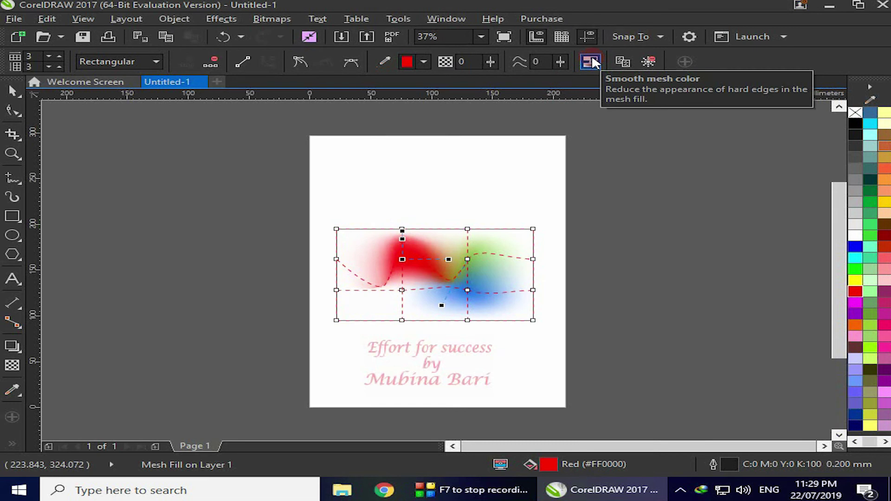
pyautogui.click(402, 290)
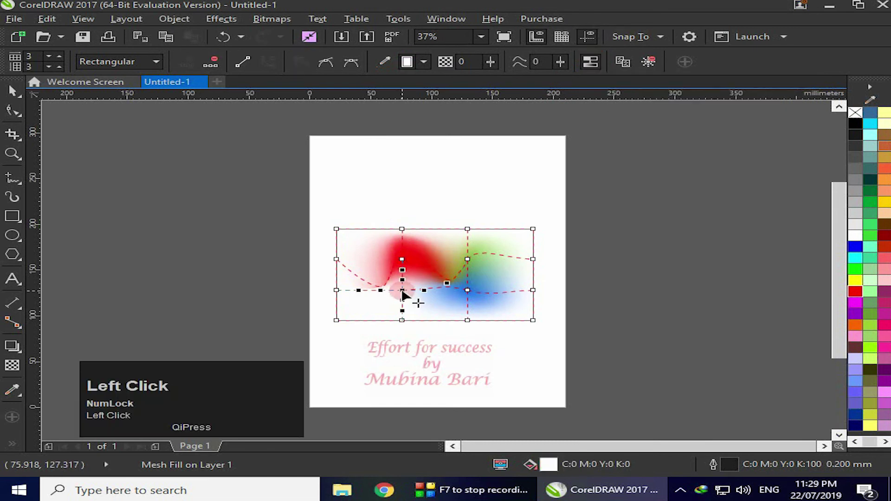
pyautogui.click(855, 248)
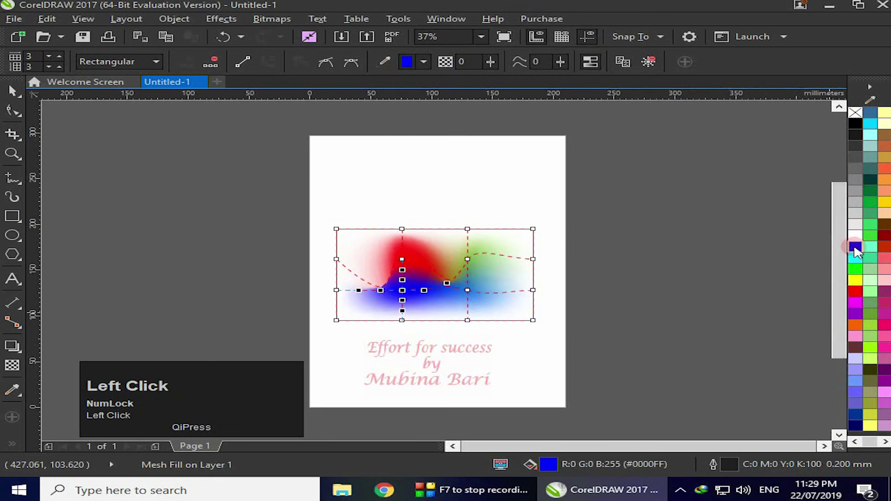
# Toggle smooth mesh colour off and back on to compare the colour blending in the rectangle's mesh fill.
pyautogui.click(590, 63)
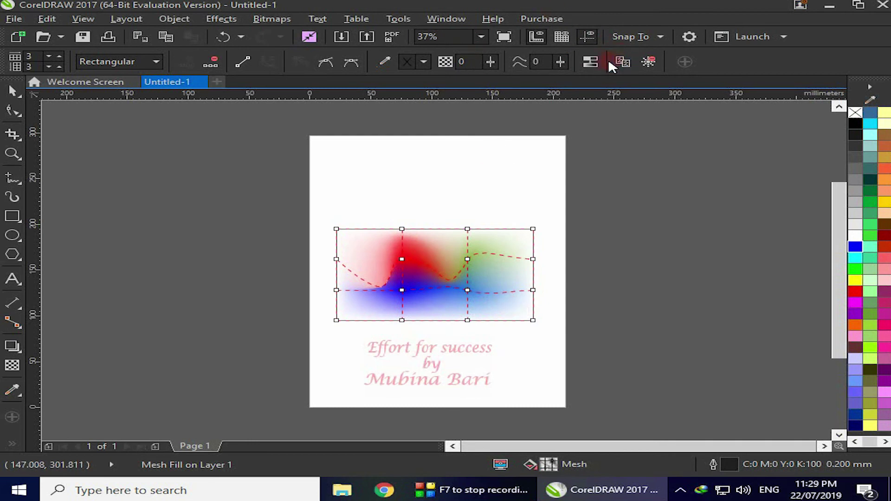
pyautogui.click(592, 64)
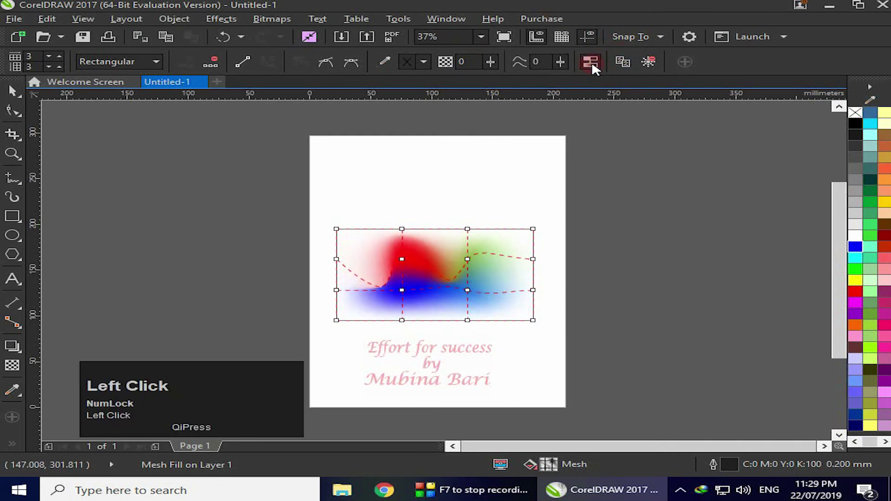
pyautogui.click(592, 61)
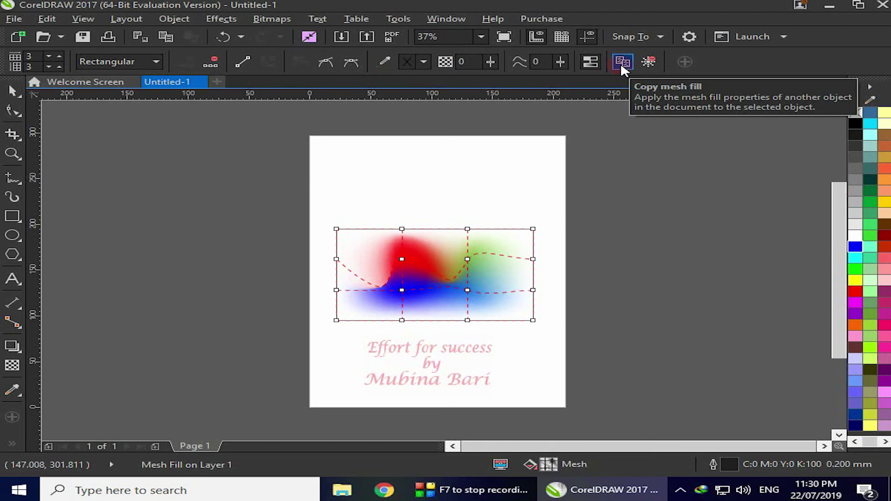
# Draw an ellipse about 88 by 108 mm beside the page's right edge and activate Mesh Fill on it.
pyautogui.click(14, 233)
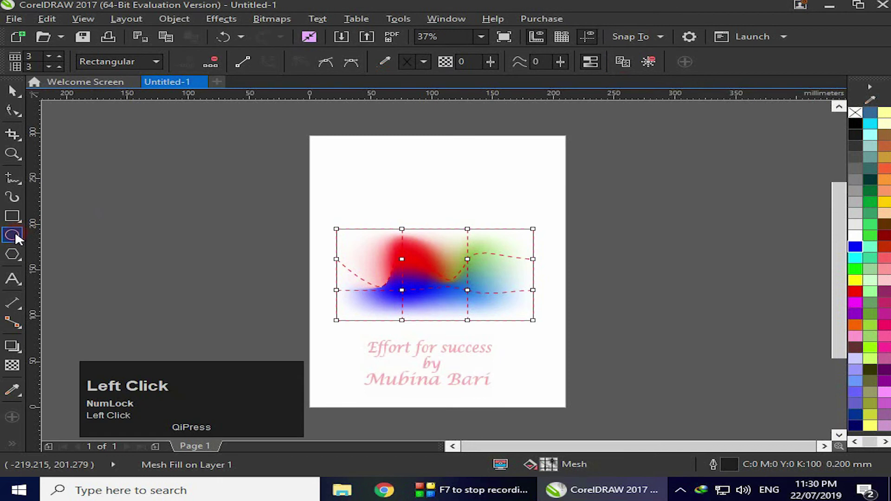
pyautogui.moveTo(568, 205); pyautogui.dragTo(679, 307)
pyautogui.click(12, 443)
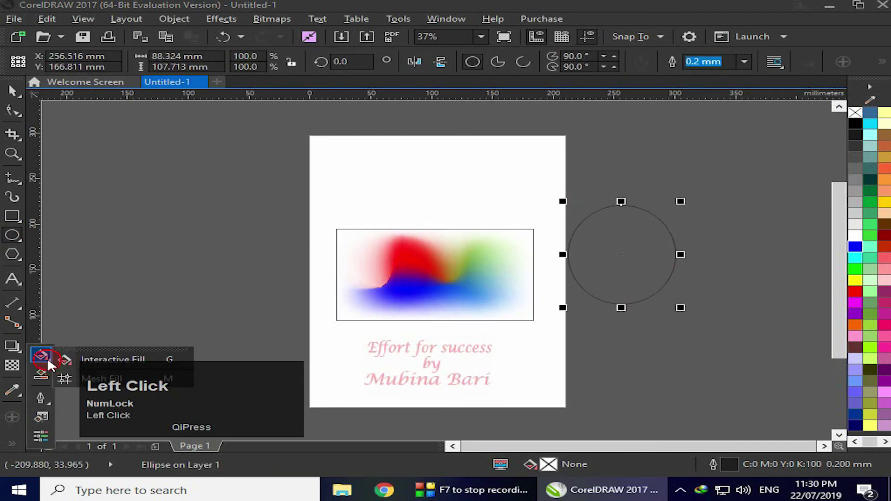
pyautogui.click(65, 378)
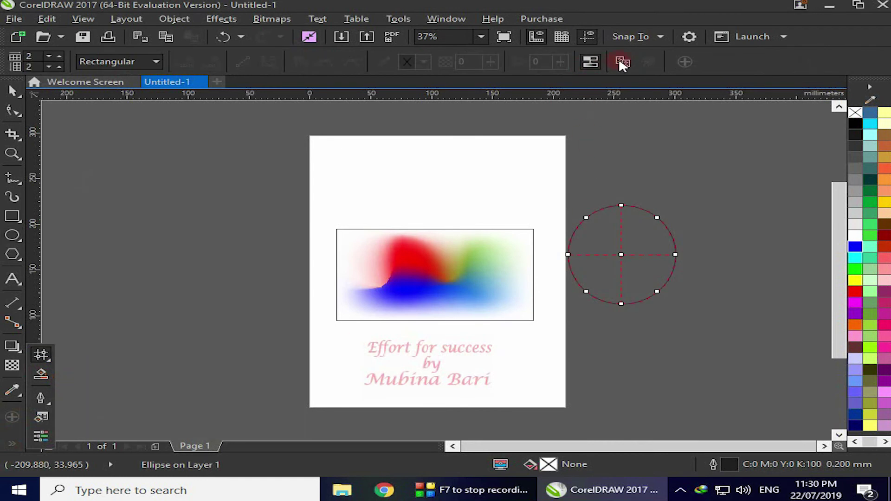
# Copy the rectangle's mesh fill onto the ellipse, and try clearing the mesh from the ellipse.
pyautogui.click(432, 251)
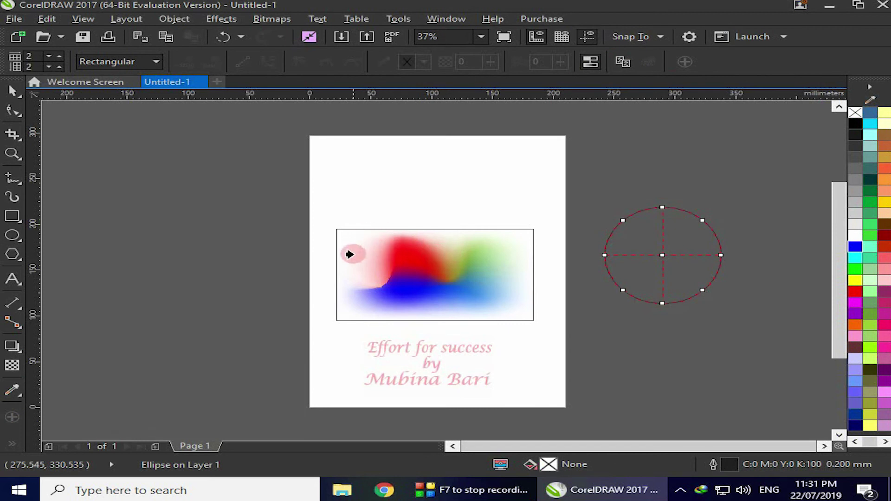
pyautogui.click(409, 270)
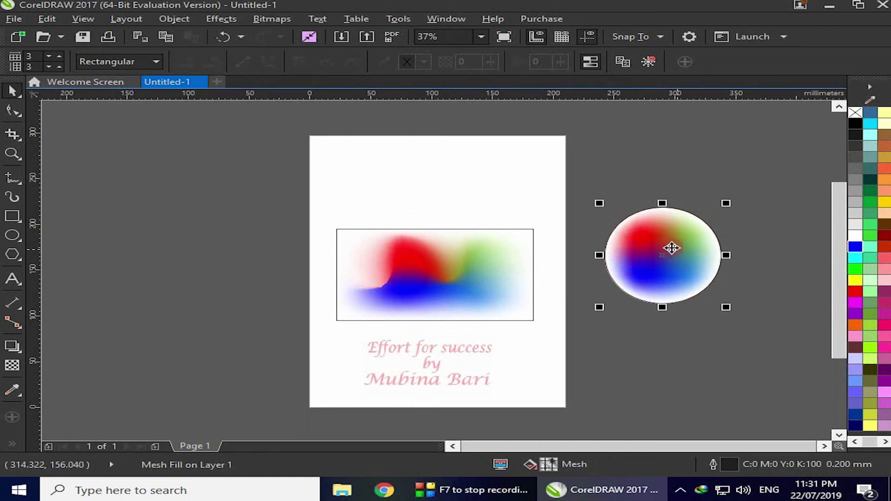
pyautogui.press('space')
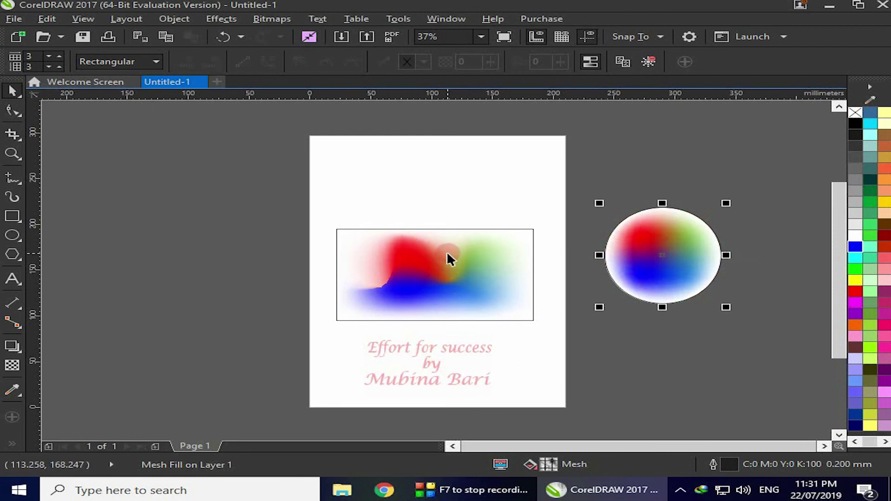
pyautogui.click(649, 62)
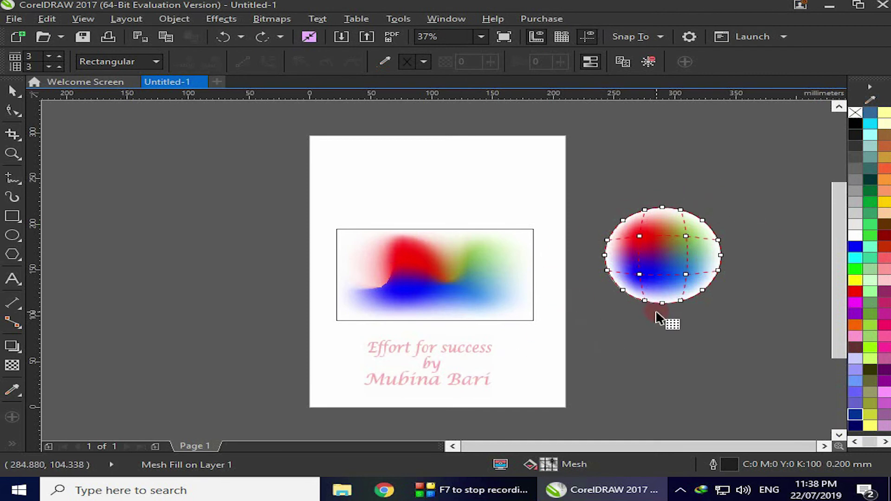
# Colour the ellipse's bottom outline mesh nodes black (#000000) and its lower-left outline node purple (#9900CC).
pyautogui.click(646, 302)
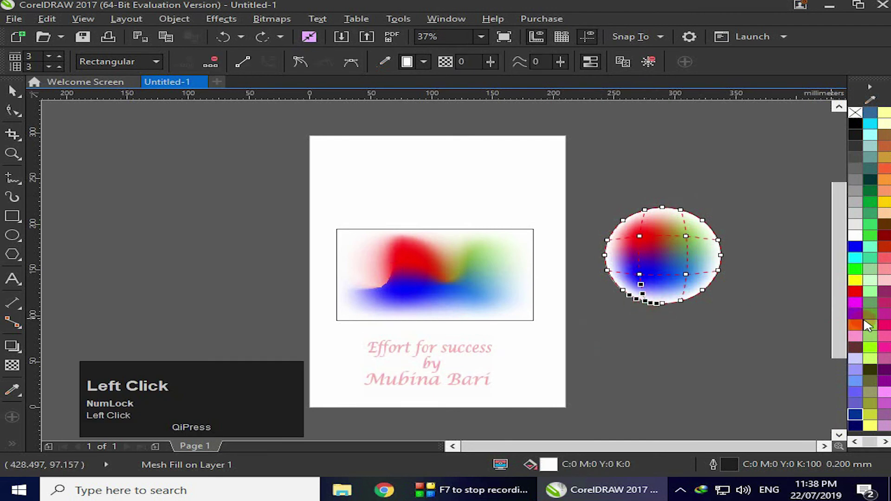
pyautogui.click(856, 124)
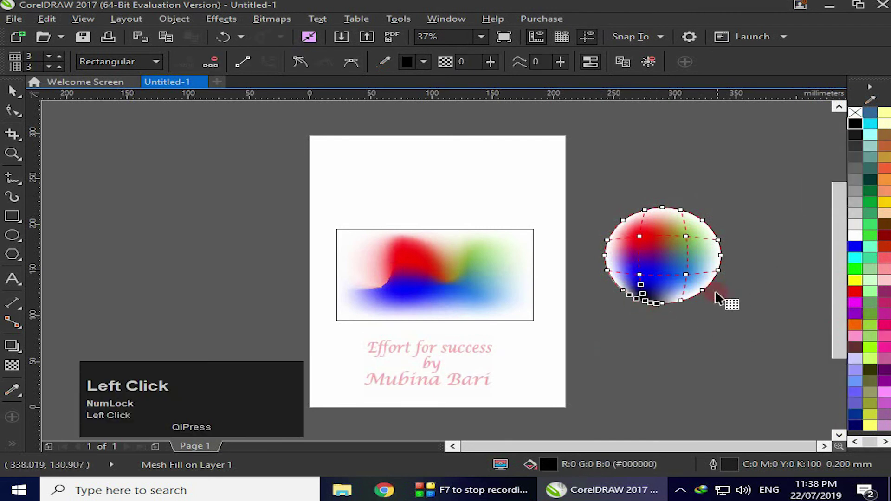
pyautogui.click(681, 300)
pyautogui.click(857, 123)
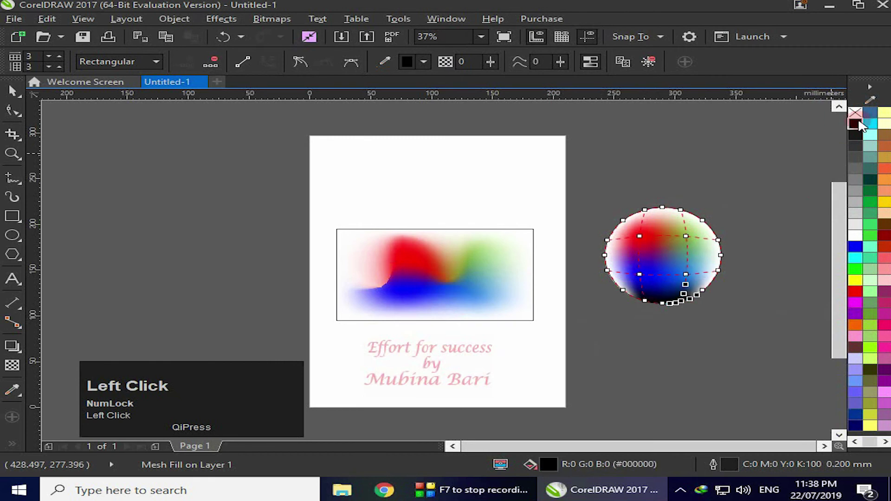
pyautogui.click(623, 291)
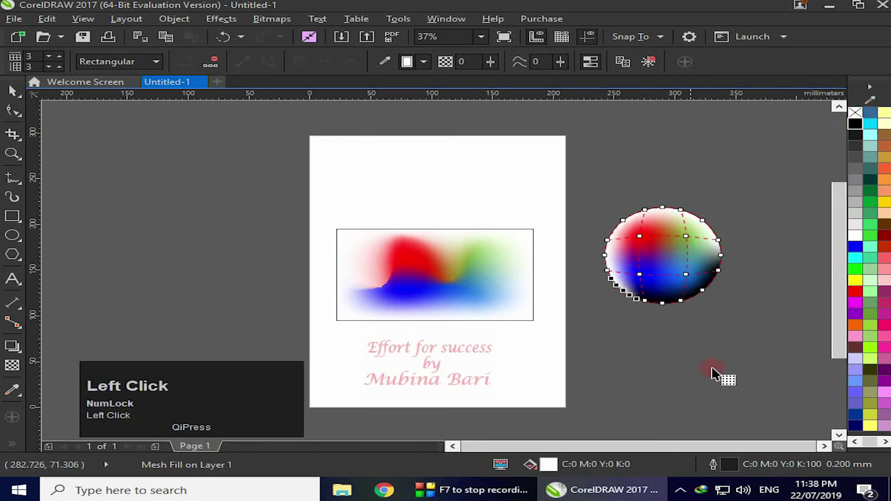
pyautogui.click(857, 314)
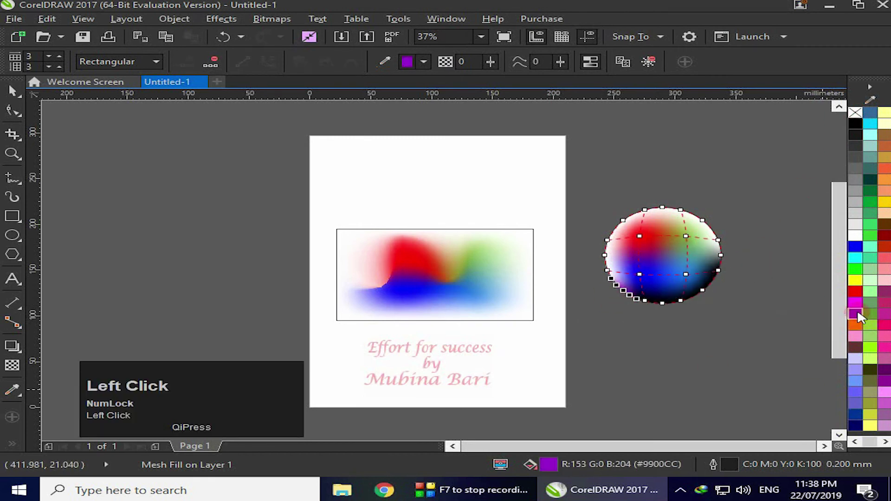
# Colour the ellipse's lower-left outline mesh nodes purple (#9900CC), the upper-left and top ones yellow, and the upper-right one black (#000000).
pyautogui.click(618, 279)
pyautogui.click(856, 314)
pyautogui.click(607, 240)
pyautogui.click(855, 280)
pyautogui.click(659, 209)
pyautogui.click(855, 280)
pyautogui.click(716, 239)
pyautogui.click(855, 123)
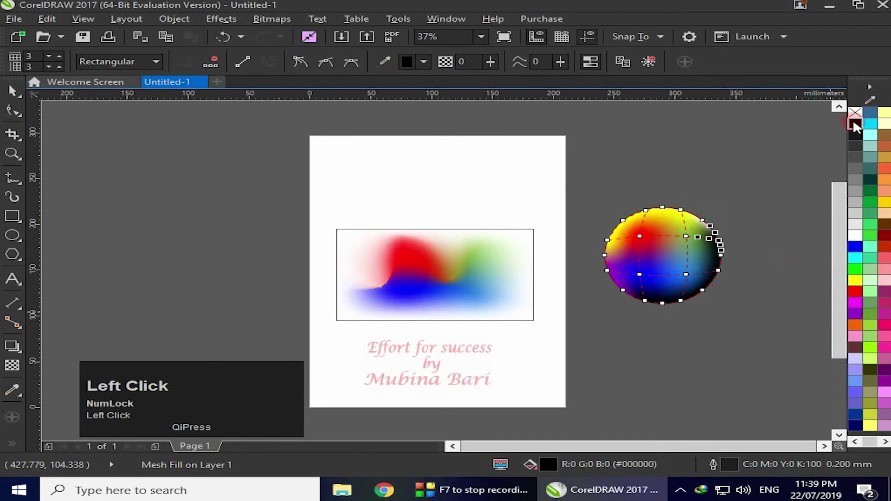
# Remove the outline from the mesh-filled ellipse and deselect it.
pyautogui.click(12, 90)
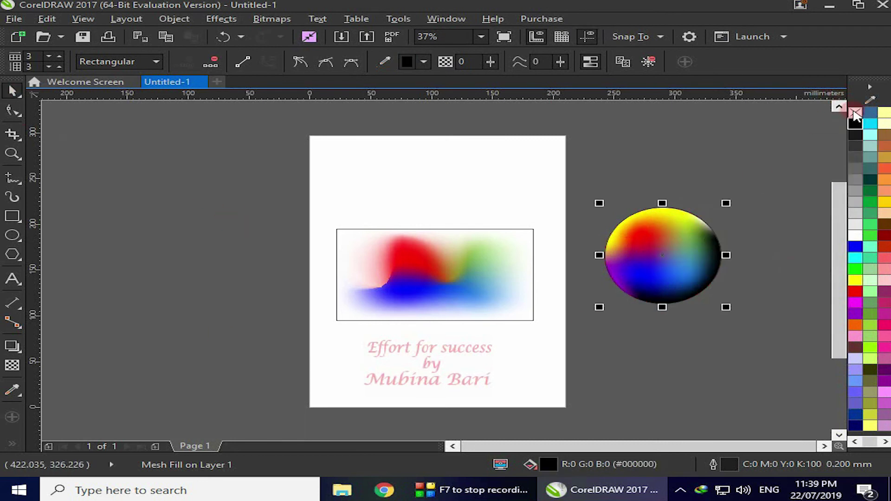
pyautogui.rightClick(856, 113)
pyautogui.click(659, 181)
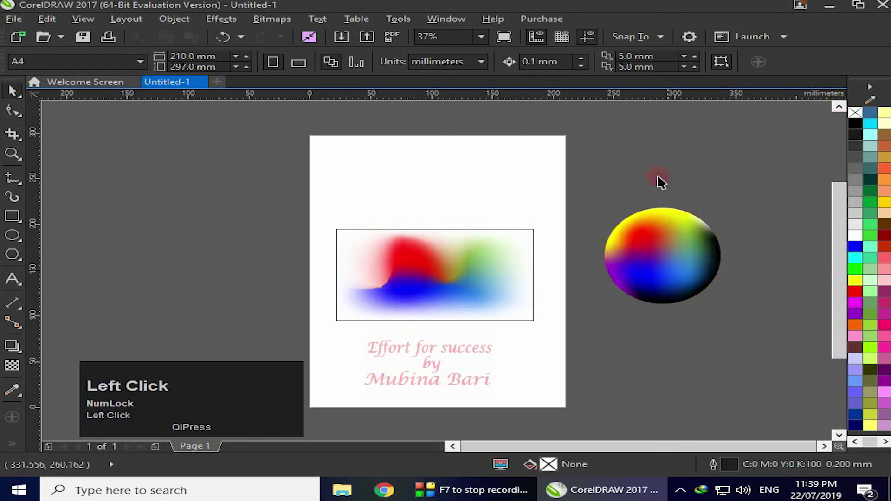
# Delete the mesh-filled rectangle from the page.
pyautogui.click(581, 212)
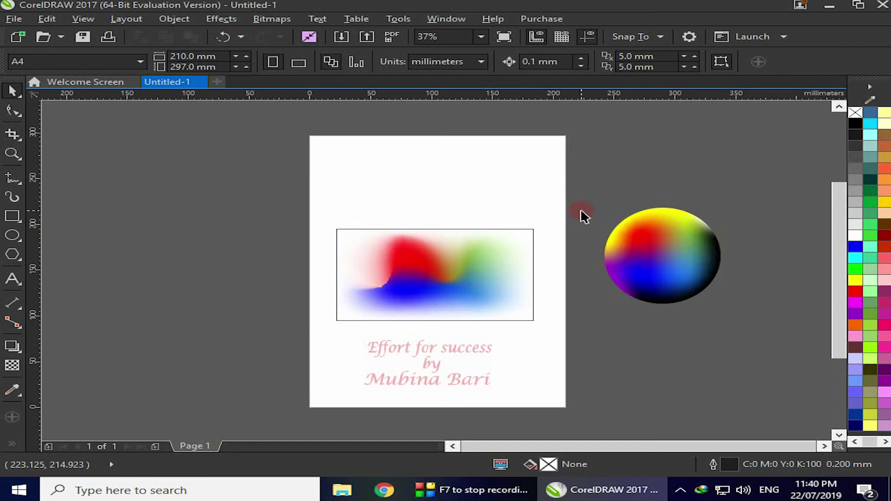
pyautogui.click(469, 311)
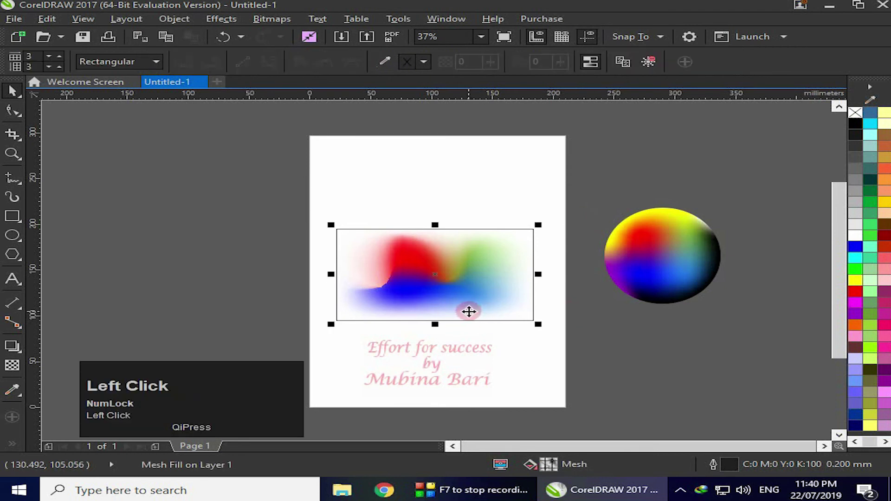
pyautogui.press('Delete')
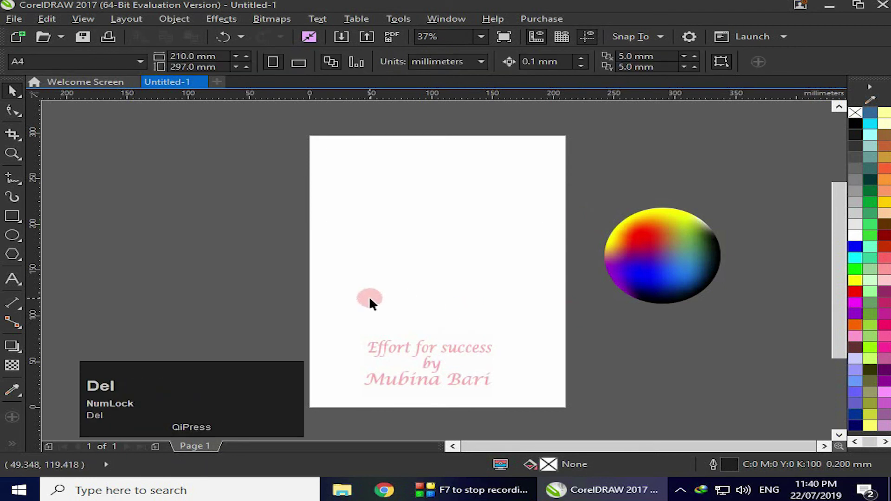
# Draw a closed teardrop-shaped petal curve about 34 by 79 mm in the page's upper-left area.
pyautogui.click(19, 195)
pyautogui.click(28, 212)
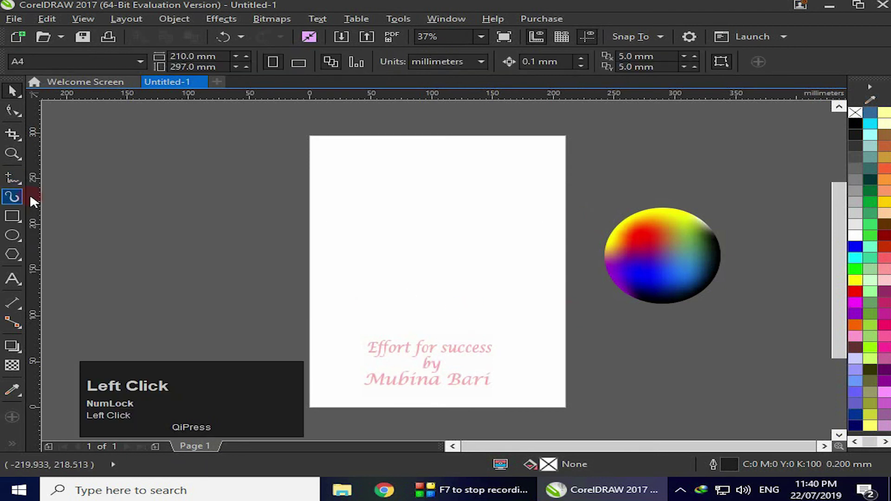
pyautogui.click(364, 197)
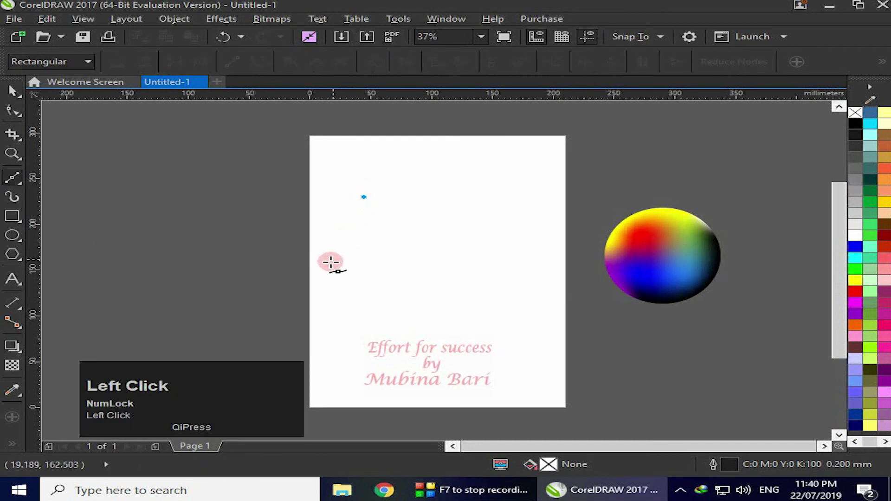
pyautogui.moveTo(330, 264); pyautogui.dragTo(362, 291)
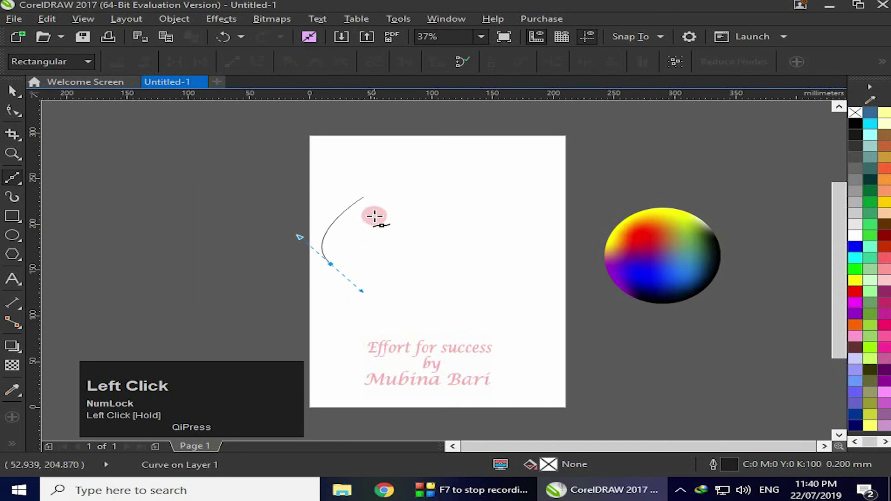
pyautogui.click(365, 197)
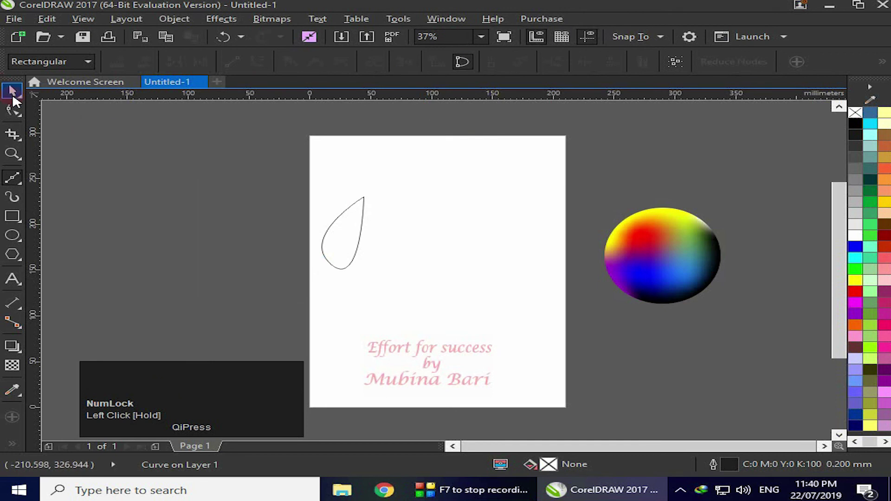
pyautogui.click(12, 91)
pyautogui.click(363, 259)
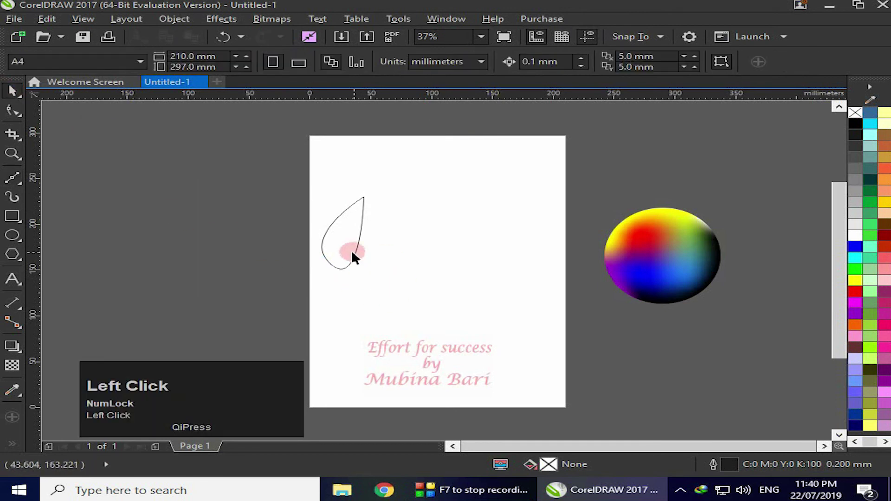
# Rotate the petal to about 12.6° and fill it with hot pink (#FF3399).
pyautogui.click(342, 241)
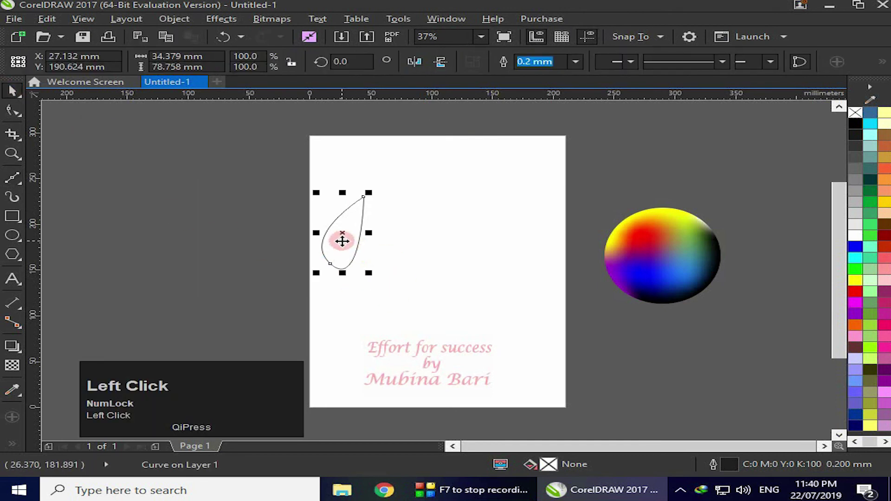
pyautogui.click(342, 240)
pyautogui.moveTo(369, 273); pyautogui.dragTo(384, 269)
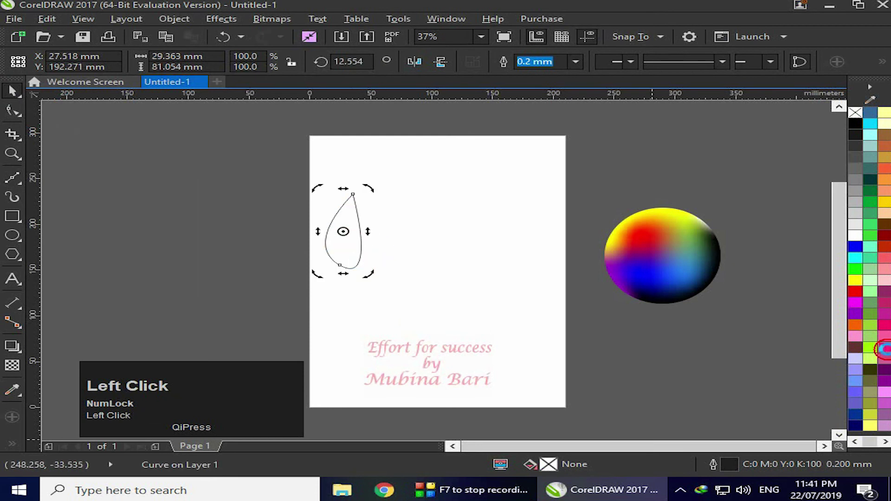
pyautogui.click(886, 349)
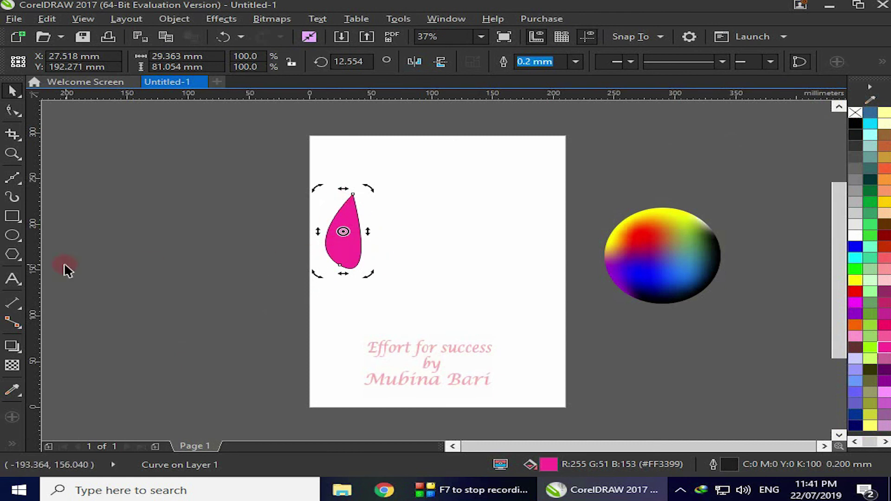
pyautogui.click(408, 318)
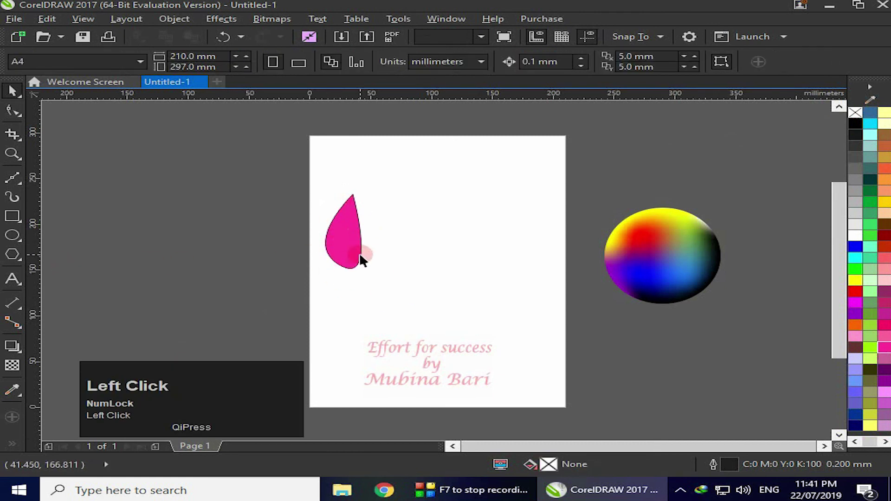
# Enlarge the petal to about 169%, move it nearer the page centre and rotate it to about 16.9°.
pyautogui.click(360, 254)
pyautogui.moveTo(368, 272); pyautogui.dragTo(498, 315)
pyautogui.moveTo(353, 265); pyautogui.dragTo(394, 260)
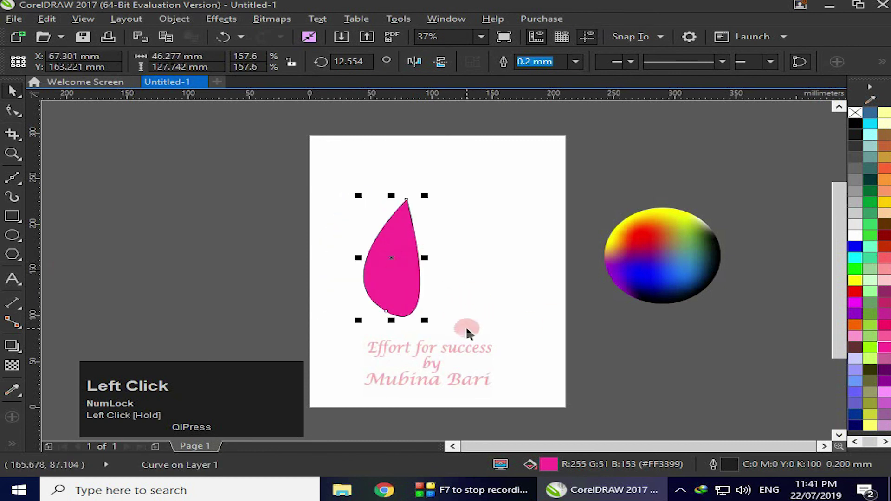
pyautogui.moveTo(422, 319); pyautogui.dragTo(438, 328)
pyautogui.click(395, 264)
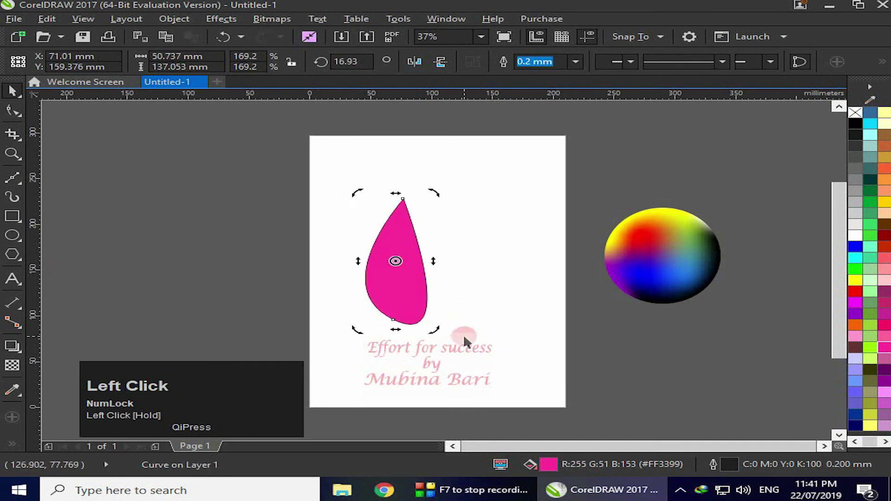
pyautogui.click(256, 358)
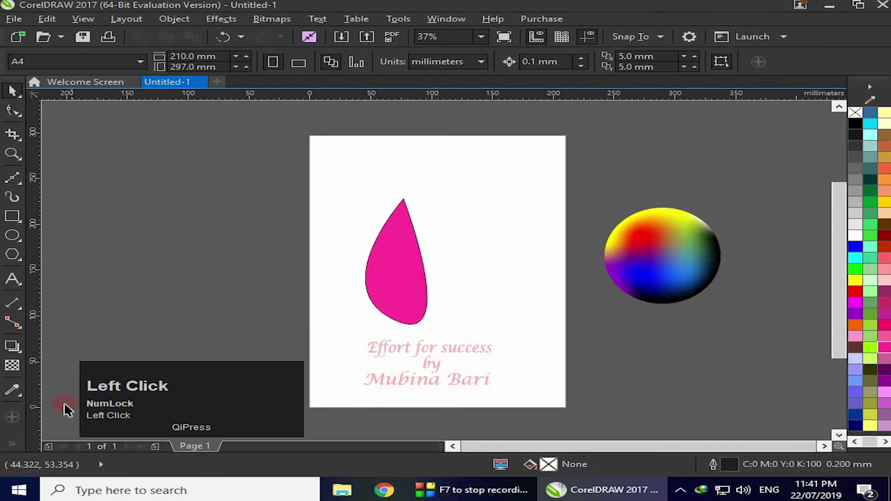
# Apply Mesh Fill to the pink petal and set its grid to 10 columns and 3 rows.
pyautogui.click(12, 445)
pyautogui.click(68, 377)
pyautogui.click(396, 269)
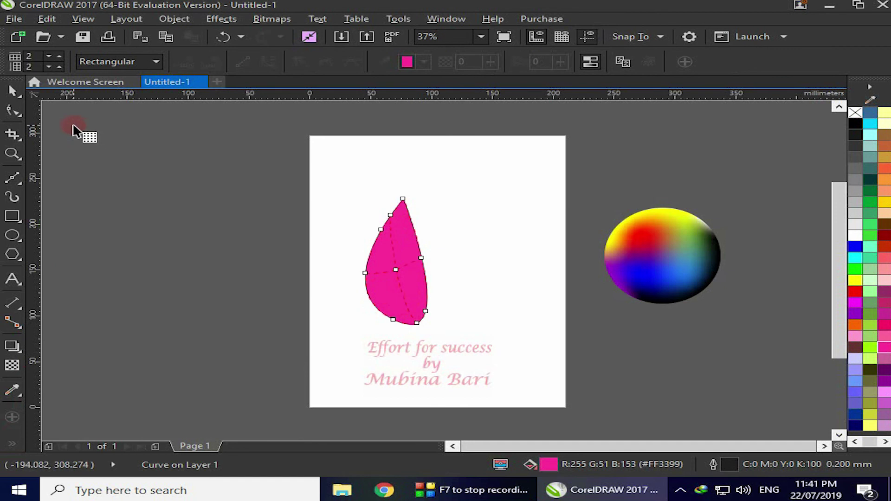
pyautogui.click(59, 53)
pyautogui.click(59, 53)
pyautogui.doubleClick(58, 53)
pyautogui.doubleClick(59, 53)
pyautogui.click(59, 67)
pyautogui.doubleClick(58, 53)
# Colour the petal's upper-centre mesh node light pink (#FF99FF) and its lower-left and lower-right inner nodes dark purple (#660066).
pyautogui.click(399, 246)
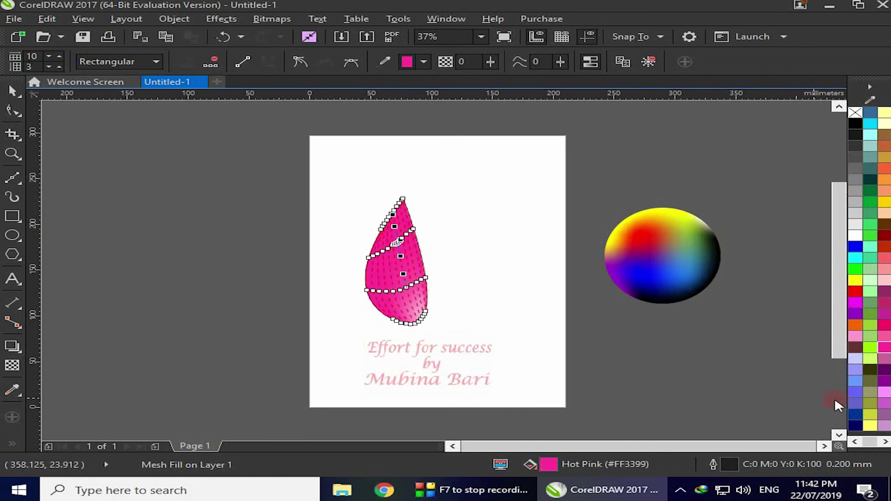
pyautogui.click(884, 393)
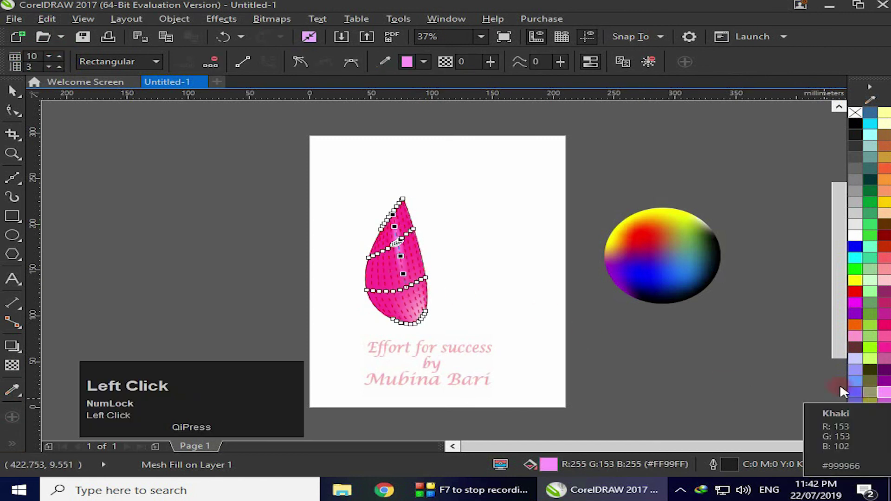
pyautogui.click(376, 291)
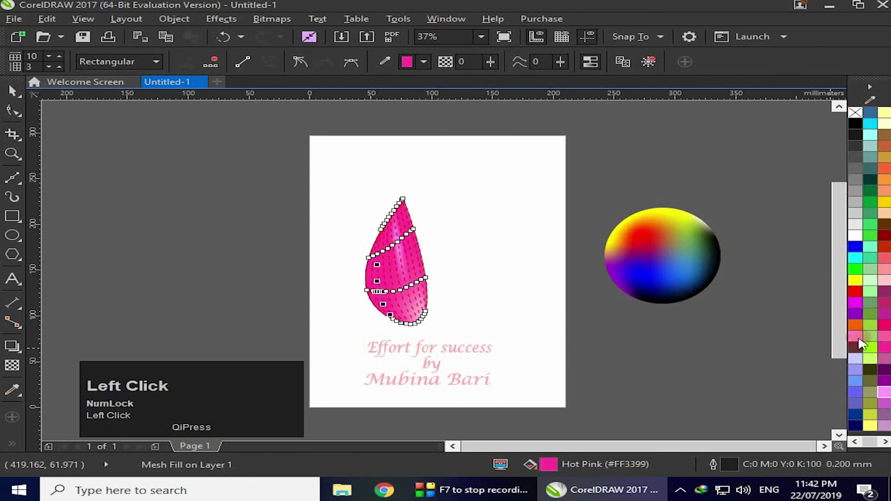
pyautogui.click(884, 371)
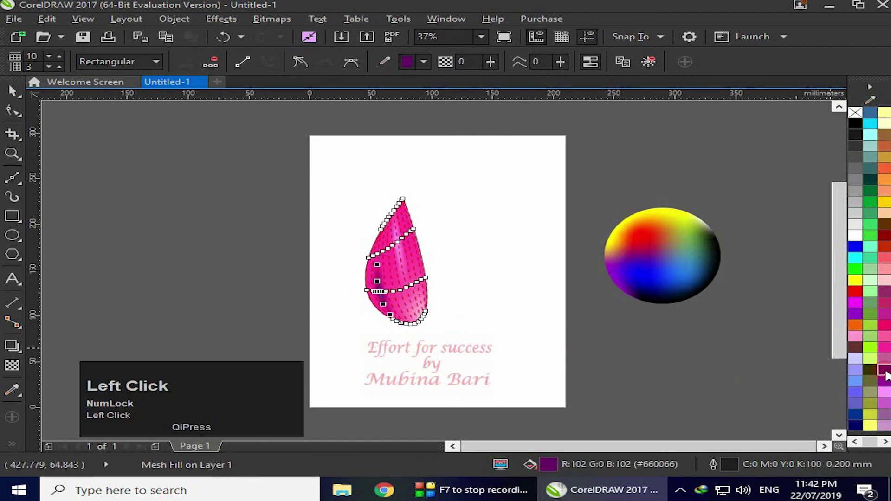
pyautogui.click(419, 282)
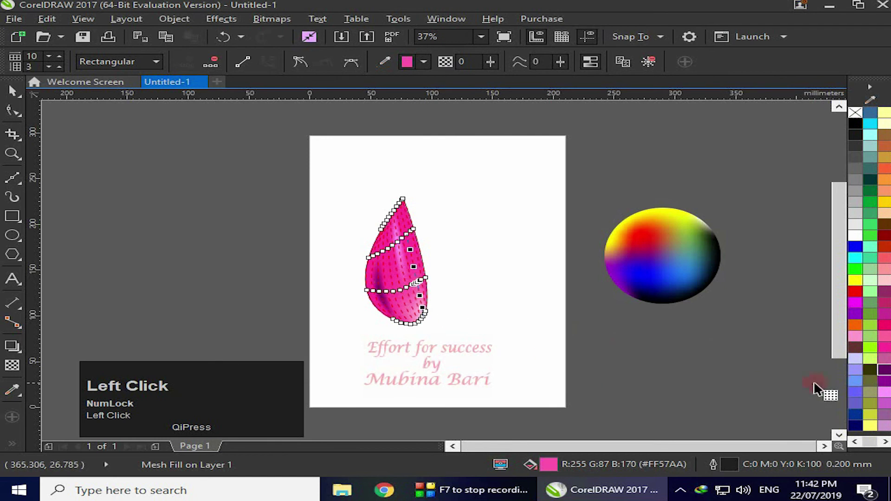
pyautogui.click(884, 370)
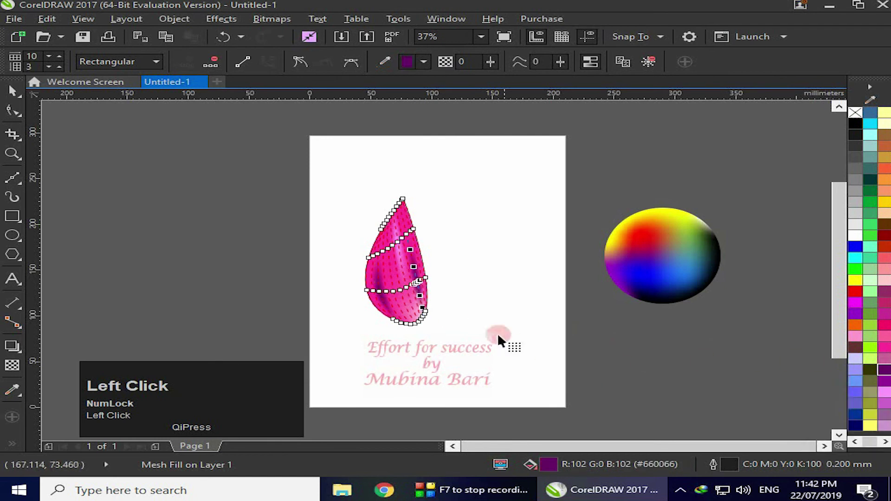
# Add mesh intersections inside the petal's lower half and middle, making the grid 10 columns by 5 rows.
pyautogui.doubleClick(407, 308)
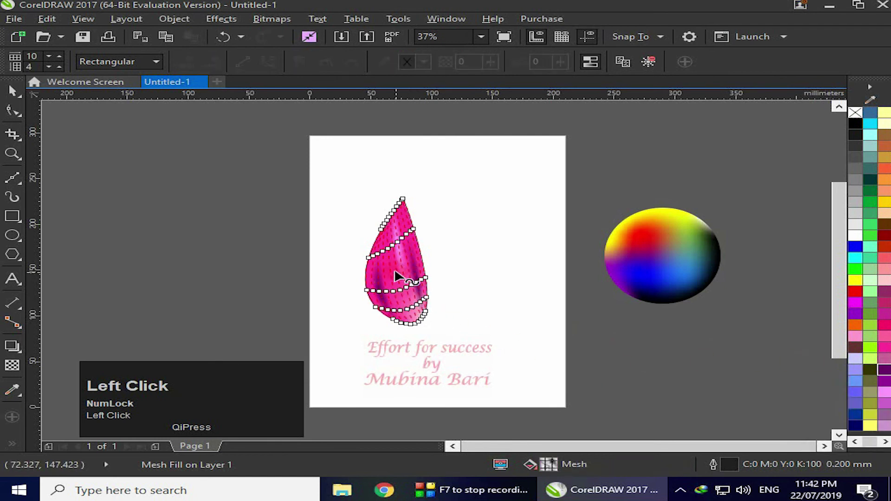
pyautogui.click(398, 274)
pyautogui.doubleClick(398, 274)
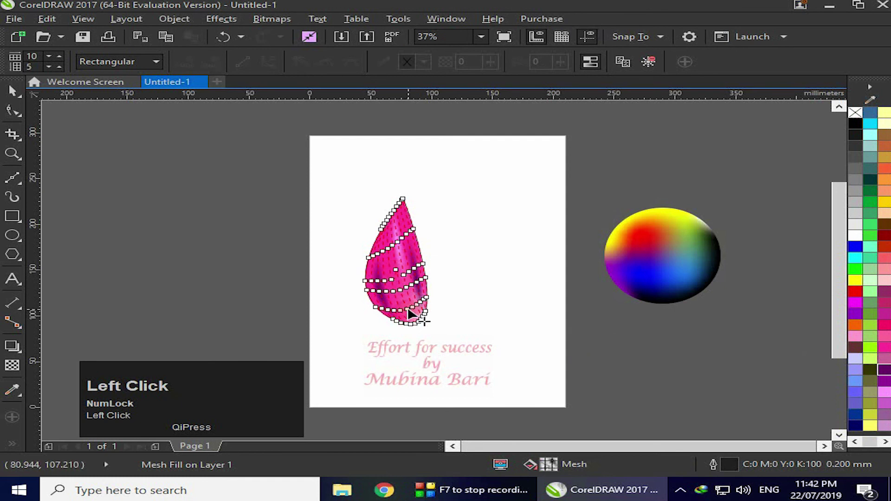
# Recolour the mesh node near the petal's bottom centre magenta, after trying dark purple (#660066).
pyautogui.click(414, 312)
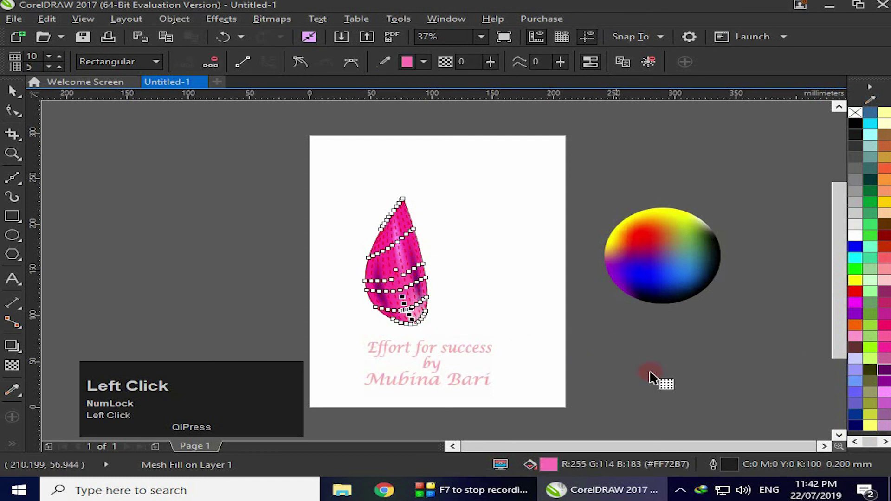
pyautogui.click(884, 371)
pyautogui.click(406, 310)
pyautogui.click(856, 304)
# Colour the mesh nodes on the petal's upper-left and upper-right edges purple (#9900CC).
pyautogui.click(391, 246)
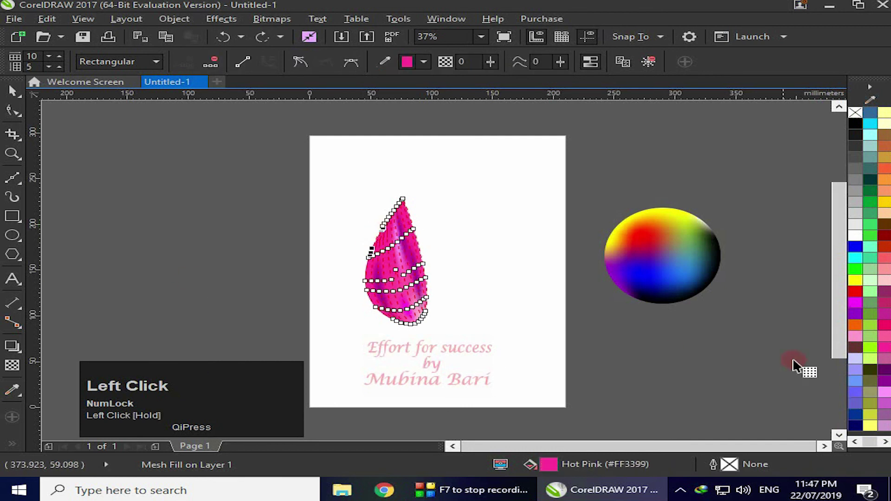
pyautogui.click(856, 312)
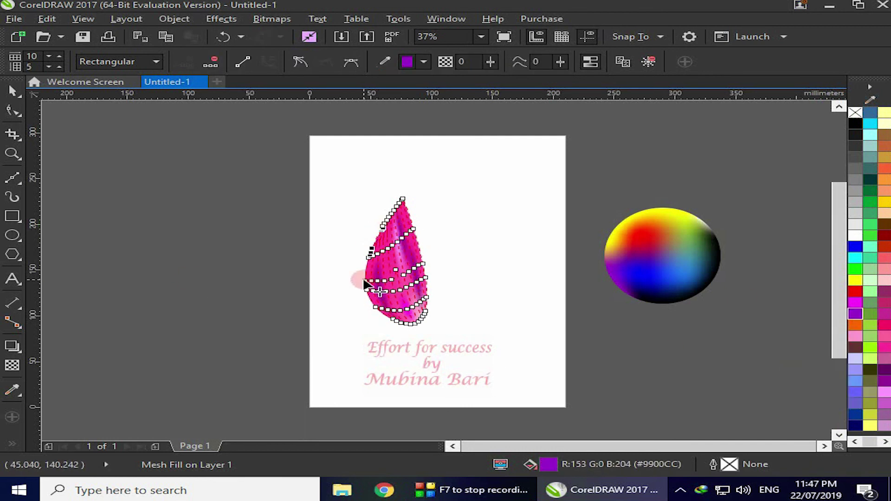
pyautogui.click(365, 280)
pyautogui.click(427, 266)
pyautogui.click(427, 238)
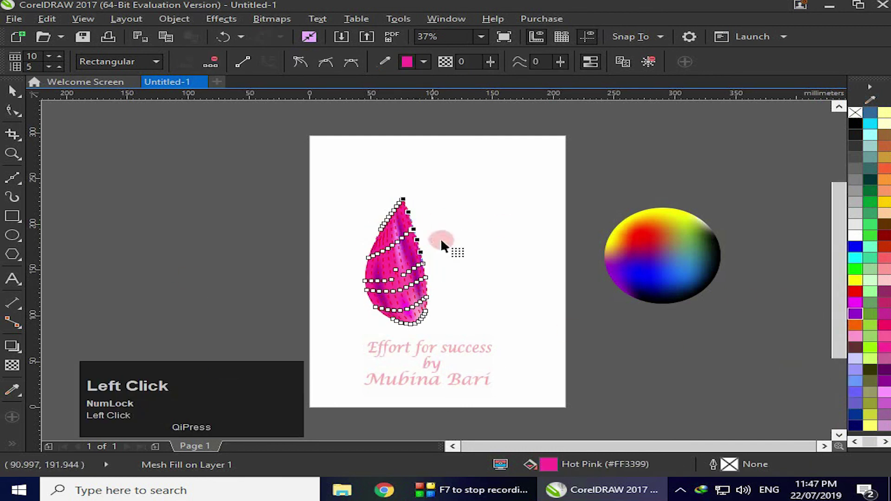
pyautogui.click(855, 313)
pyautogui.click(368, 261)
pyautogui.click(436, 303)
pyautogui.click(856, 312)
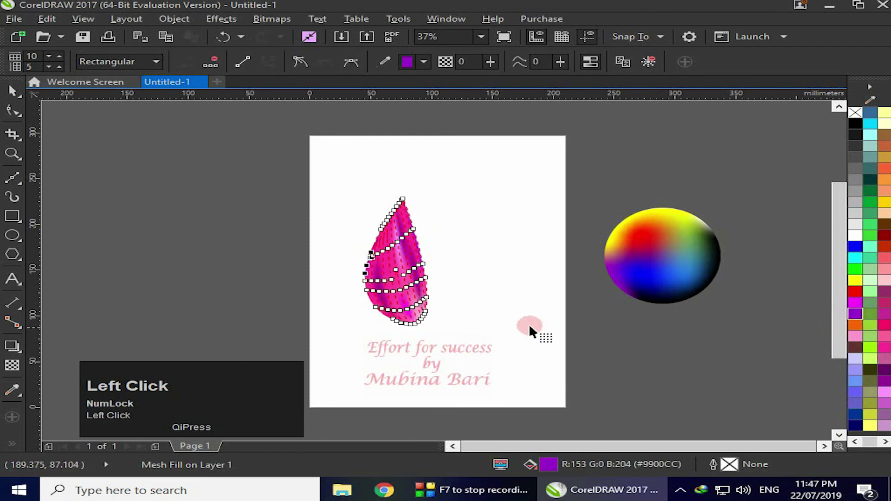
# Apply purple (#9900CC) to the petal's lower-left, middle-left and upper-right edge nodes and to its tip node.
pyautogui.click(372, 309)
pyautogui.click(856, 313)
pyautogui.click(432, 242)
pyautogui.click(363, 278)
pyautogui.click(855, 314)
pyautogui.click(417, 229)
pyautogui.click(854, 312)
pyautogui.click(404, 198)
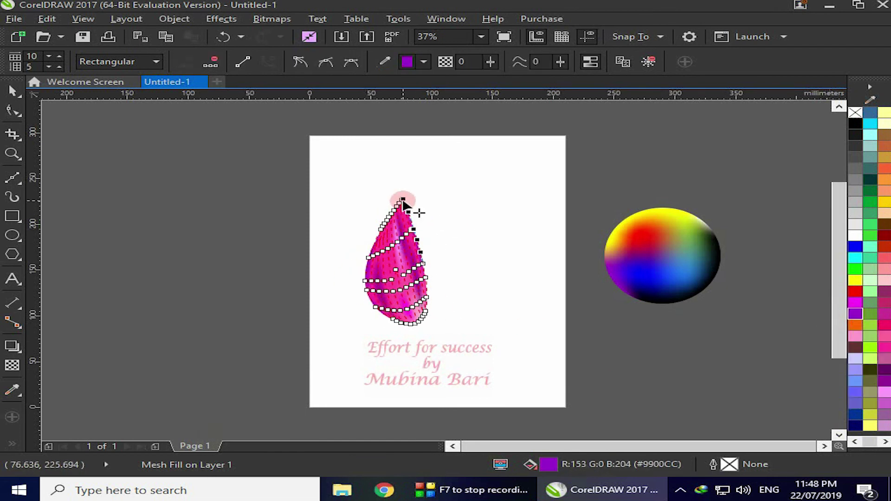
pyautogui.click(372, 197)
pyautogui.click(403, 199)
pyautogui.click(855, 310)
# Leave mesh node editing and switch to the Pick tool with the whole petal selected.
pyautogui.click(494, 303)
pyautogui.click(419, 233)
pyautogui.click(475, 258)
pyautogui.press('space')
pyautogui.click(376, 331)
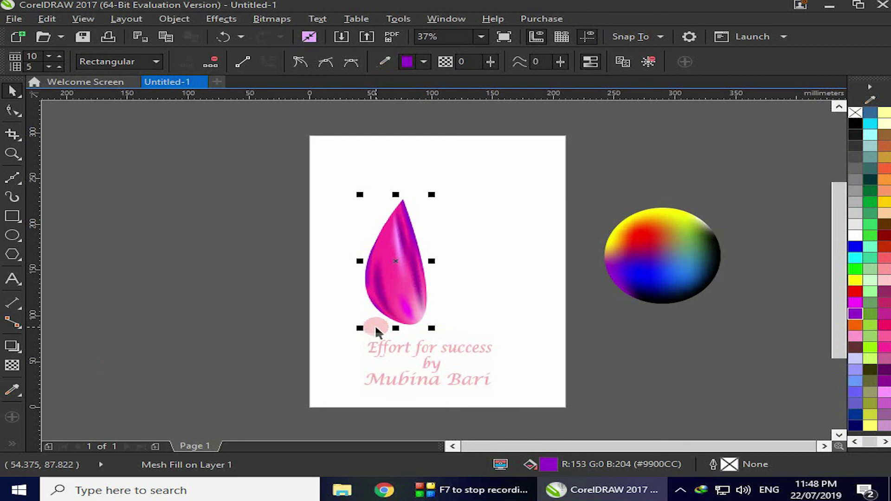
pyautogui.click(399, 326)
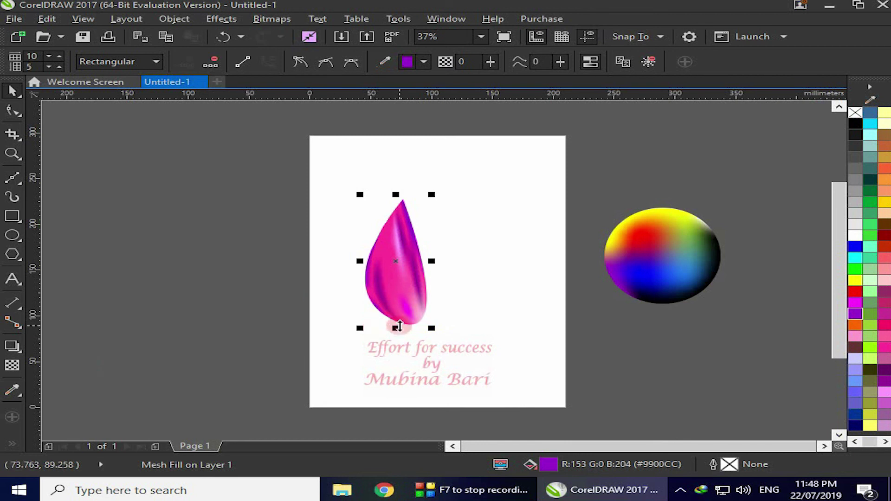
# Shrink the petal and the mesh-filled ellipse, moving the ellipse off the page to its left side.
pyautogui.moveTo(432, 329); pyautogui.dragTo(422, 286)
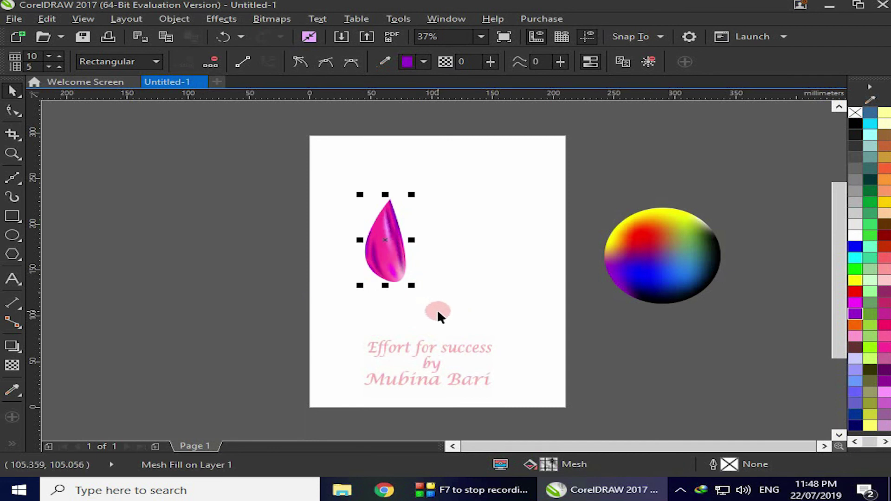
pyautogui.moveTo(682, 255); pyautogui.dragTo(199, 255)
pyautogui.moveTo(242, 306); pyautogui.dragTo(197, 268)
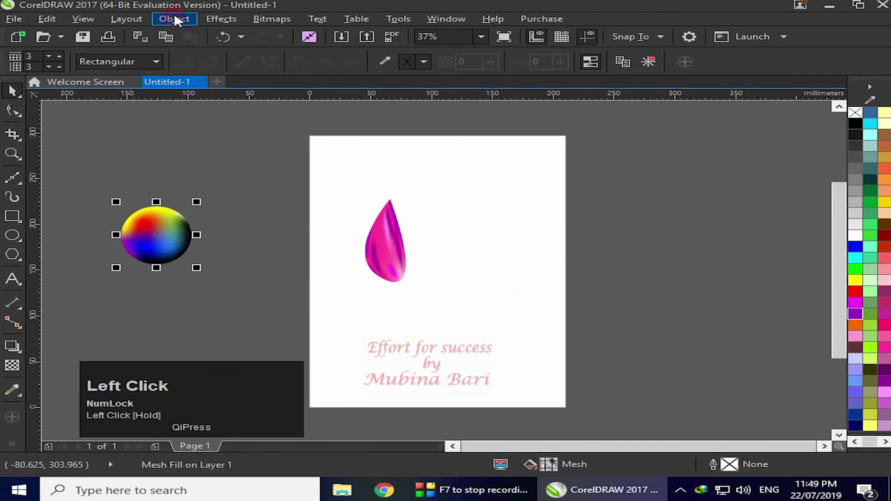
# Bring up the Rotate transformation settings and move the petal to the upper middle of the page.
pyautogui.click(175, 17)
pyautogui.moveTo(364, 126)
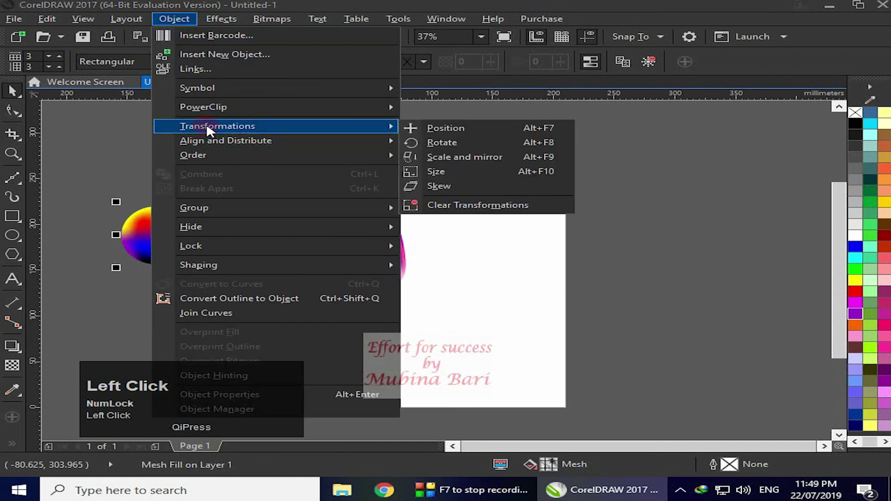
pyautogui.click(414, 142)
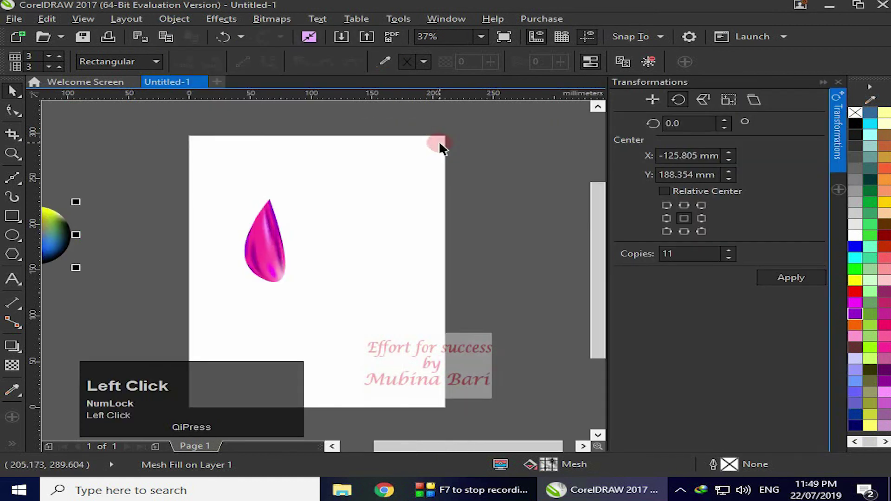
pyautogui.click(277, 242)
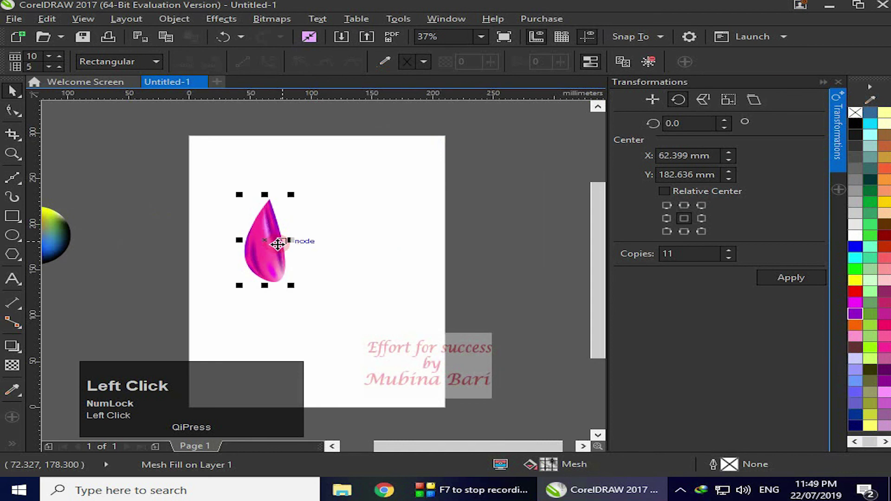
pyautogui.click(273, 243)
pyautogui.moveTo(266, 240); pyautogui.dragTo(300, 193)
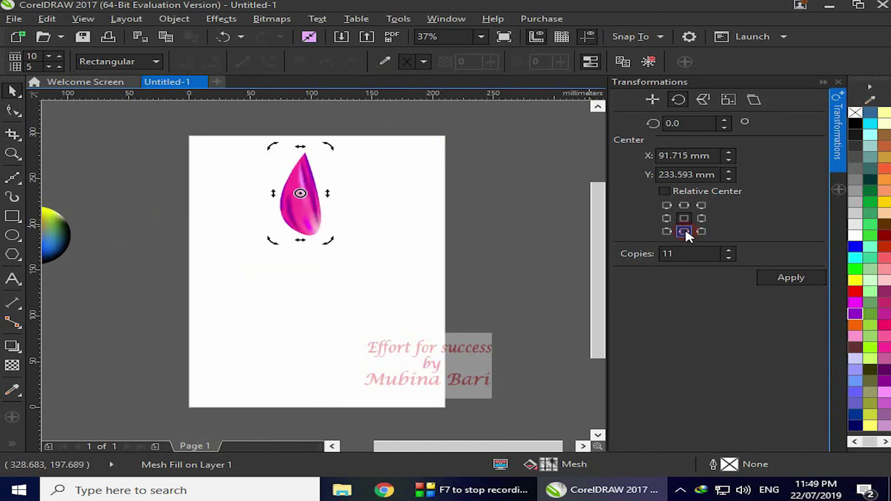
# Set the petal's rotation centre from its bottom-middle anchor, lowered below the petal to Y 150.327 mm.
pyautogui.click(685, 230)
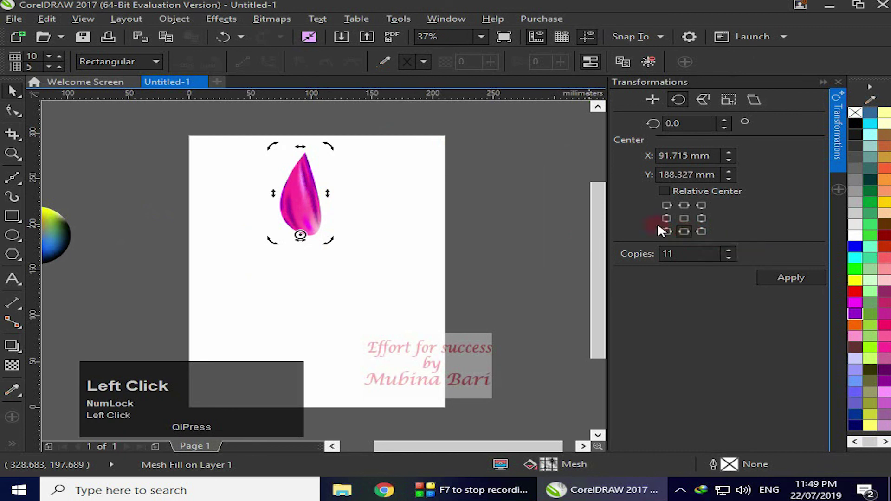
pyautogui.click(728, 180)
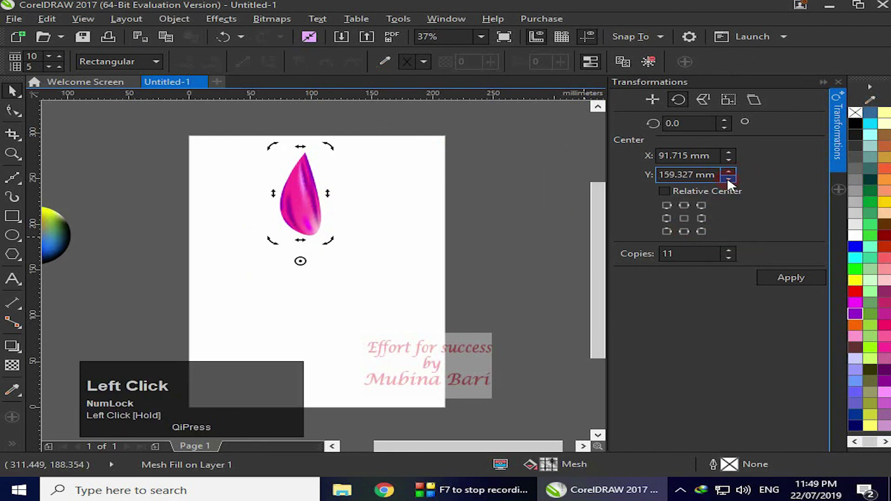
pyautogui.click(728, 179)
pyautogui.click(728, 179)
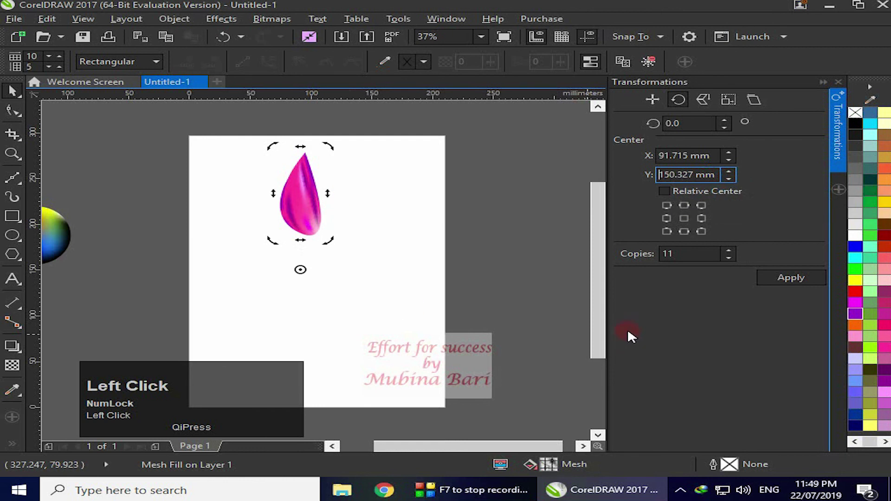
# Rotate the petal by 30° with 11 copies to form a full ring, and clear the selection.
pyautogui.click(671, 124)
pyautogui.write('3')
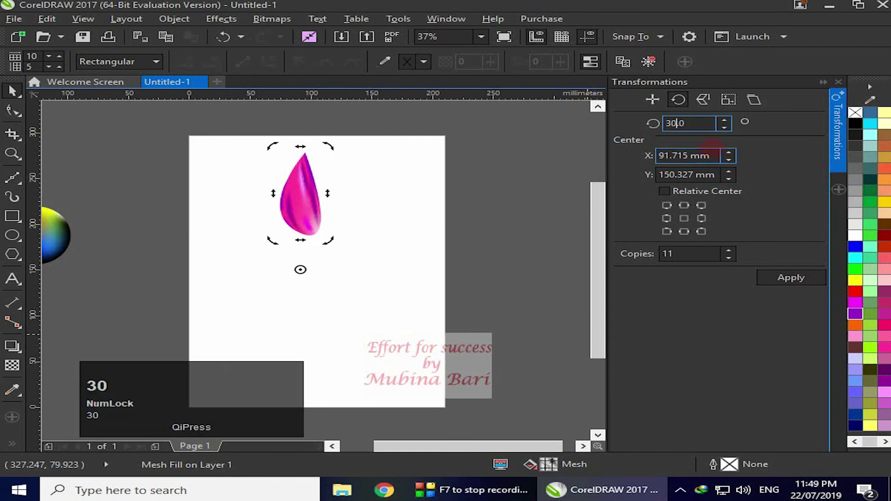
pyautogui.write('0')
pyautogui.click(792, 275)
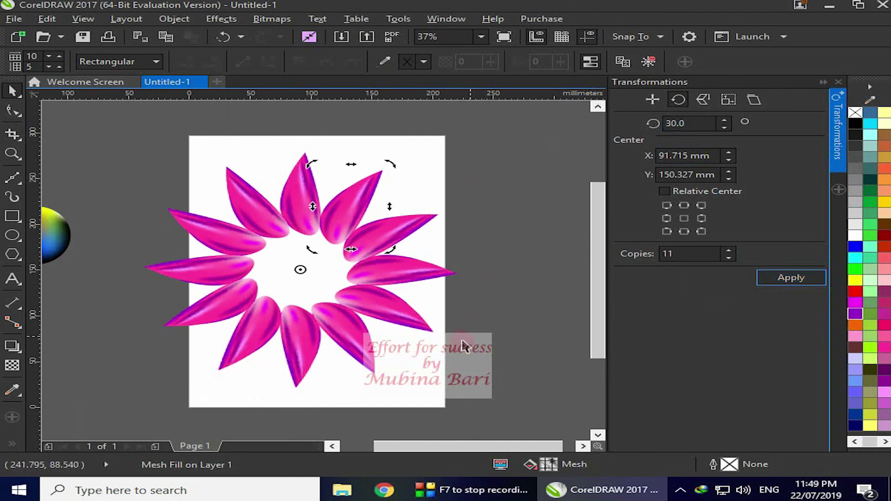
pyautogui.click(457, 195)
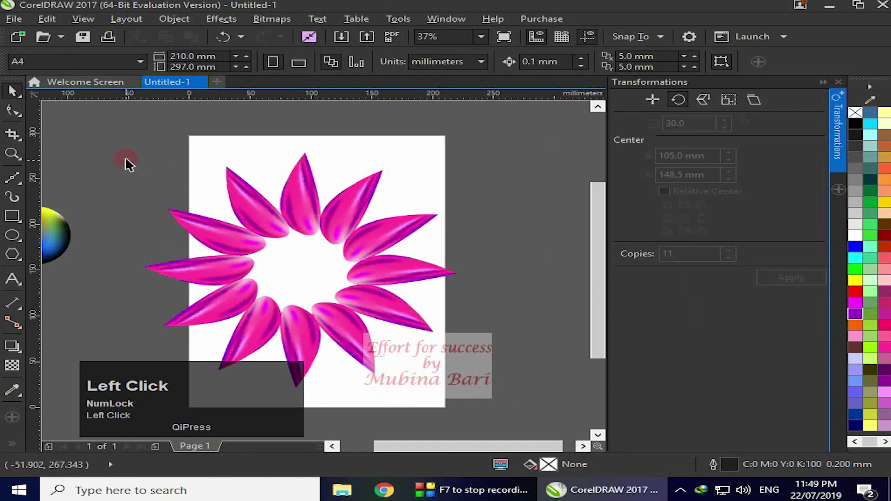
# Group the 12 petals, scale the ring to about 220.5 mm wide and centre it across the page.
pyautogui.moveTo(96, 122); pyautogui.dragTo(474, 394)
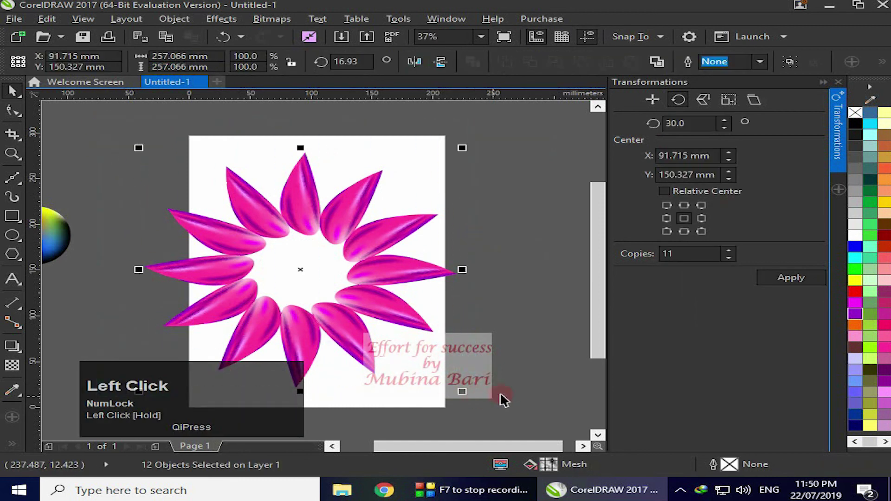
pyautogui.click(790, 64)
pyautogui.moveTo(462, 391); pyautogui.dragTo(417, 358)
pyautogui.moveTo(286, 254); pyautogui.dragTo(317, 253)
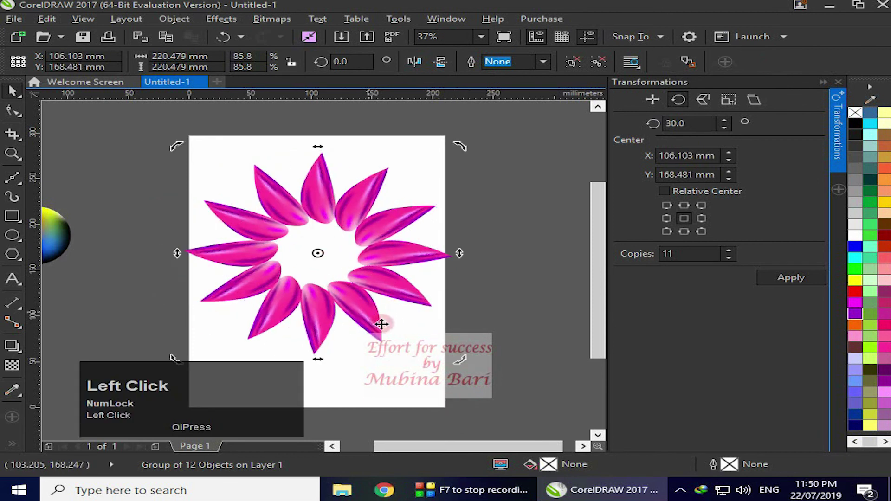
# Create a concentric copy of the petal ring, scaled to about 190.5 mm wide and rotated to 11.94°.
pyautogui.moveTo(457, 360); pyautogui.dragTo(475, 320)
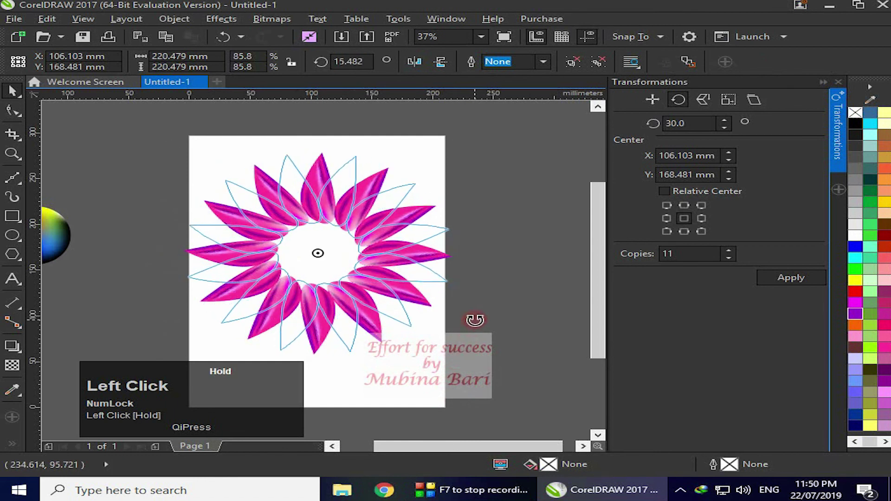
pyautogui.moveTo(474, 320); pyautogui.dragTo(456, 311)
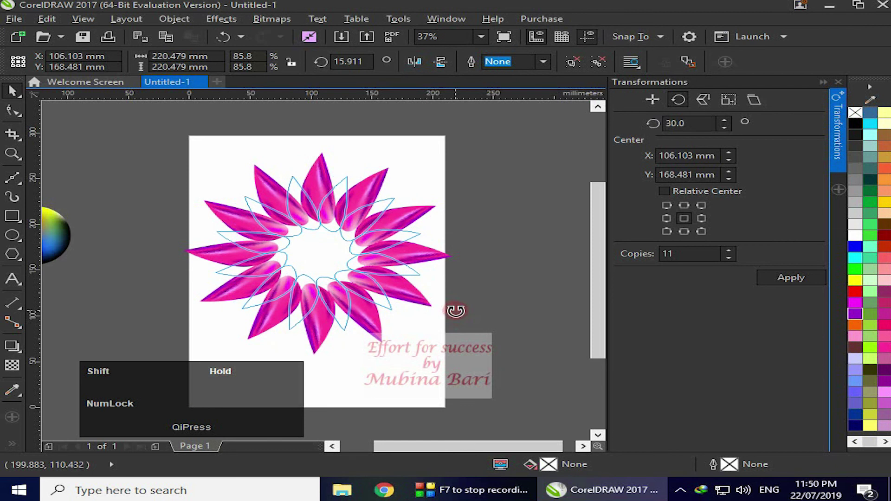
pyautogui.rightClick(455, 308)
pyautogui.moveTo(456, 310); pyautogui.dragTo(453, 310)
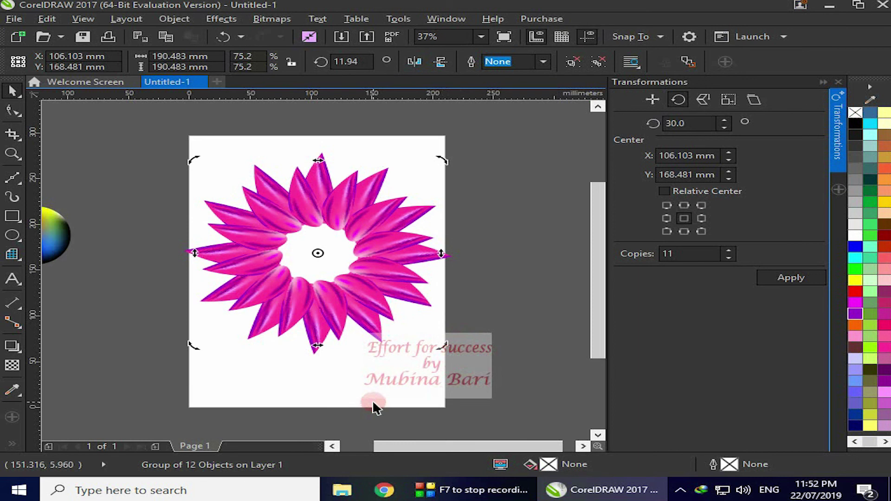
# Repeat the shrinking, rotating duplication of the ring inward until the innermost copy is about 57.4 mm wide.
pyautogui.hotkey('ctrl', 'd')
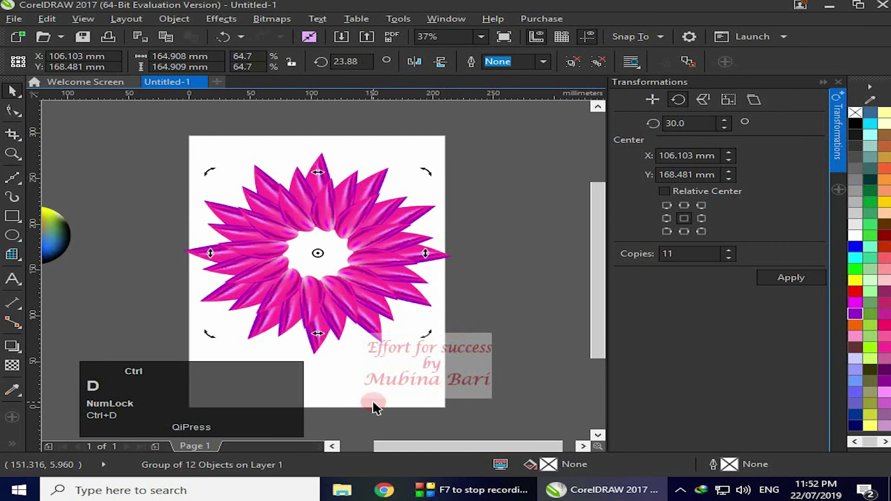
pyautogui.hotkey('ctrl', 'd')
pyautogui.hotkey('ctrl', 'd')
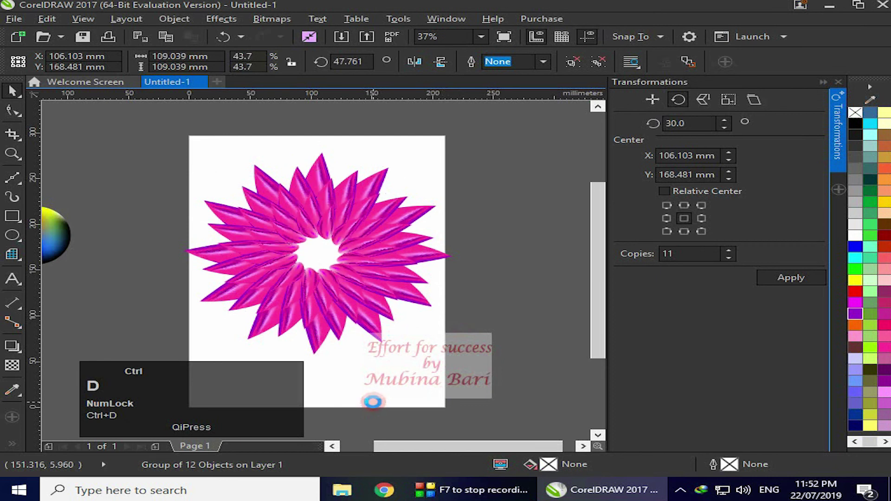
pyautogui.hotkey('ctrl', 'd')
pyautogui.hotkey('ctrl', 'd')
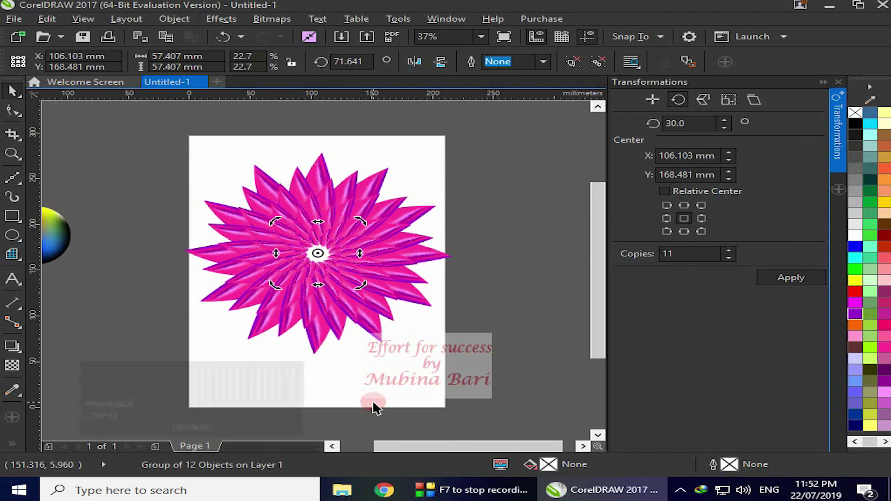
pyautogui.click(260, 386)
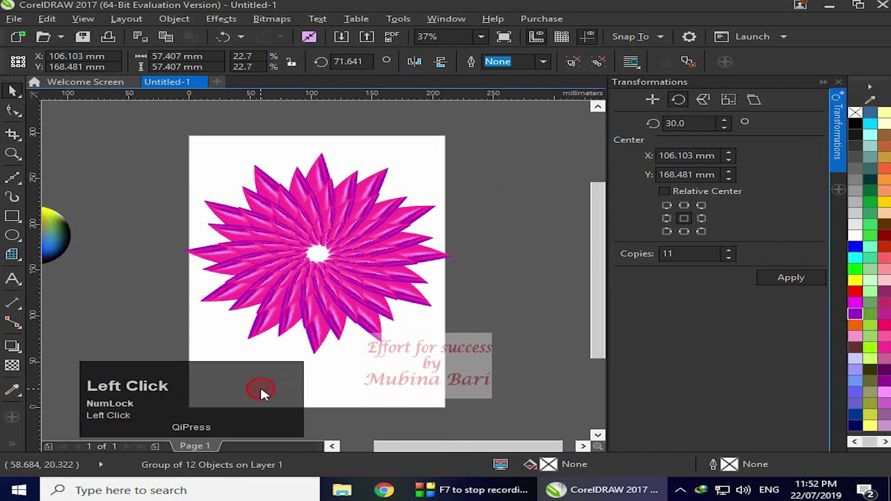
# Use Smart Fill on the flower's central hole and colour the new shape's fill and outline purple (#9900CC).
pyautogui.click(16, 367)
pyautogui.click(40, 374)
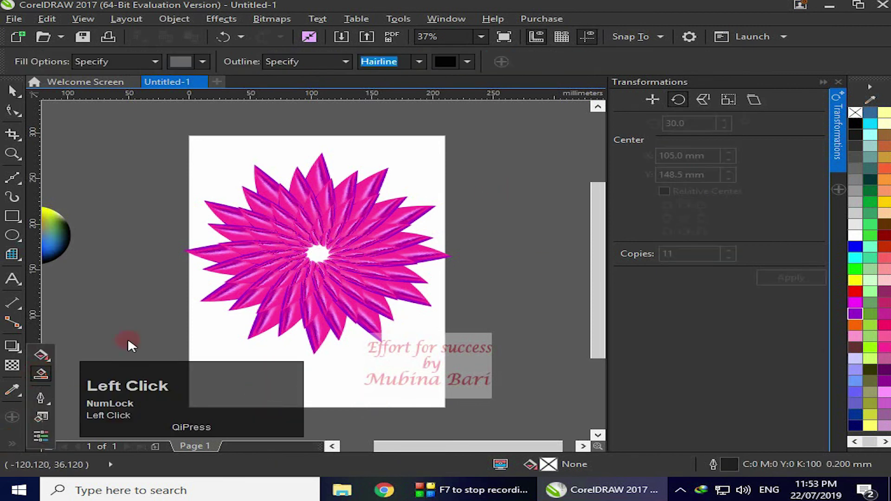
pyautogui.click(320, 255)
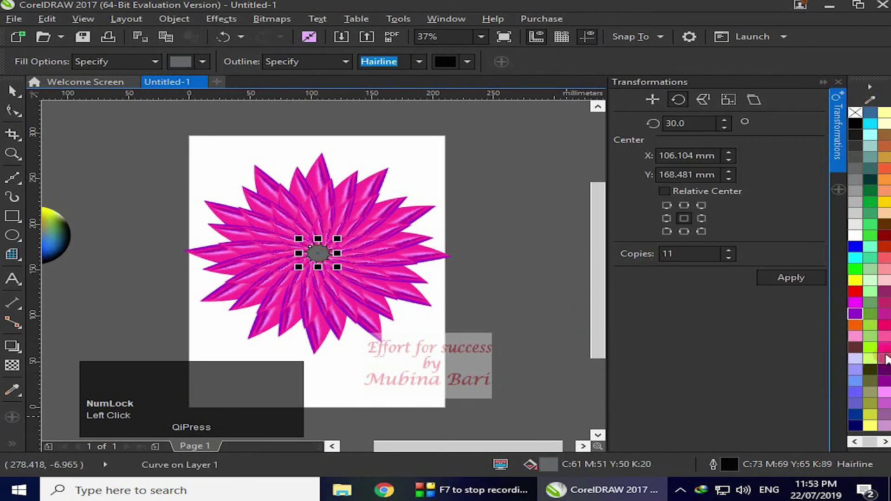
pyautogui.rightClick(855, 314)
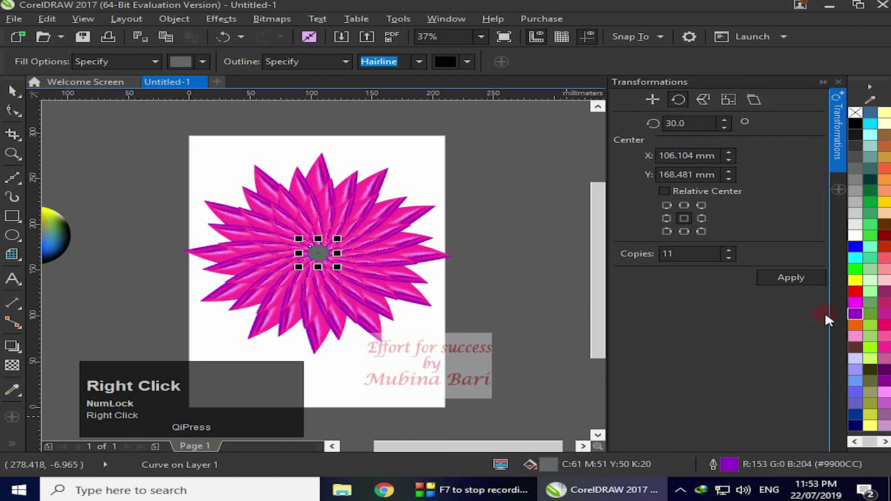
pyautogui.click(453, 338)
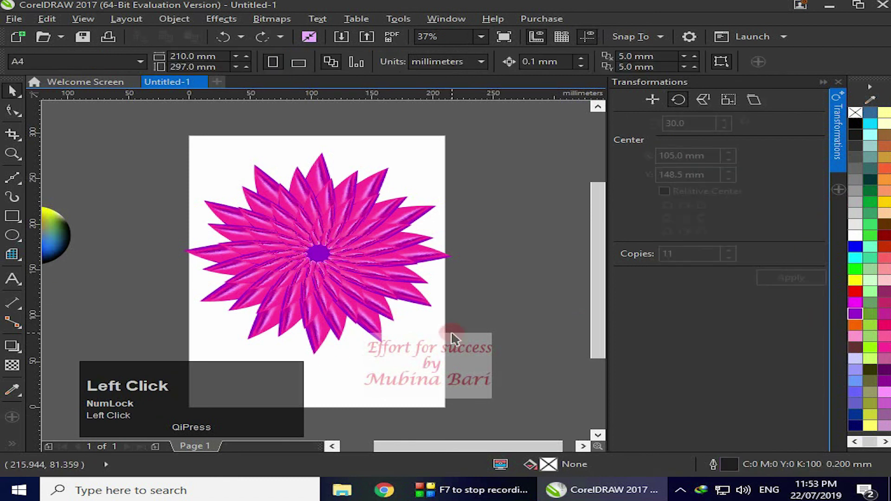
# Ungroup all the flower's petal rings and place a copy of one lower-right petal beside the page's right edge.
pyautogui.moveTo(448, 327); pyautogui.dragTo(475, 357)
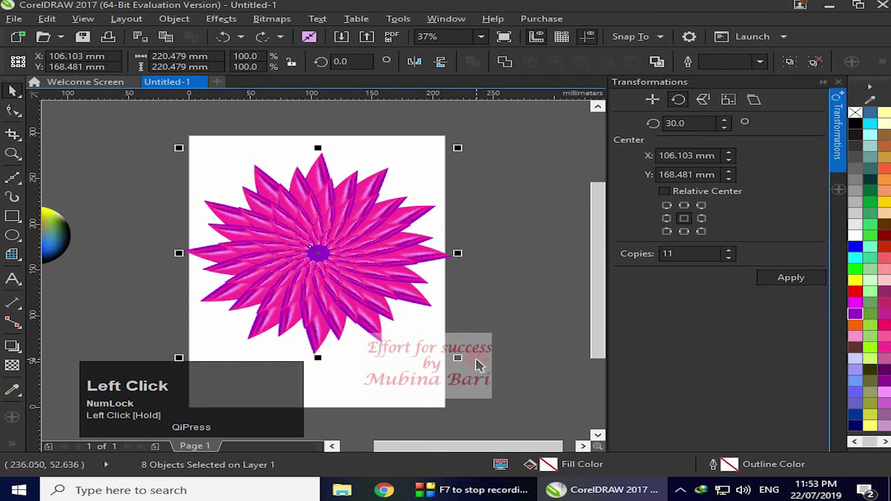
pyautogui.click(790, 61)
pyautogui.click(534, 264)
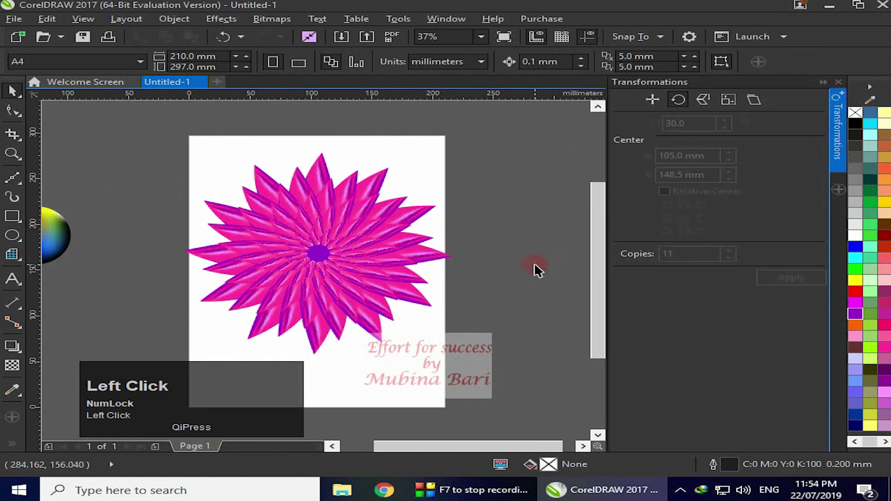
pyautogui.click(365, 317)
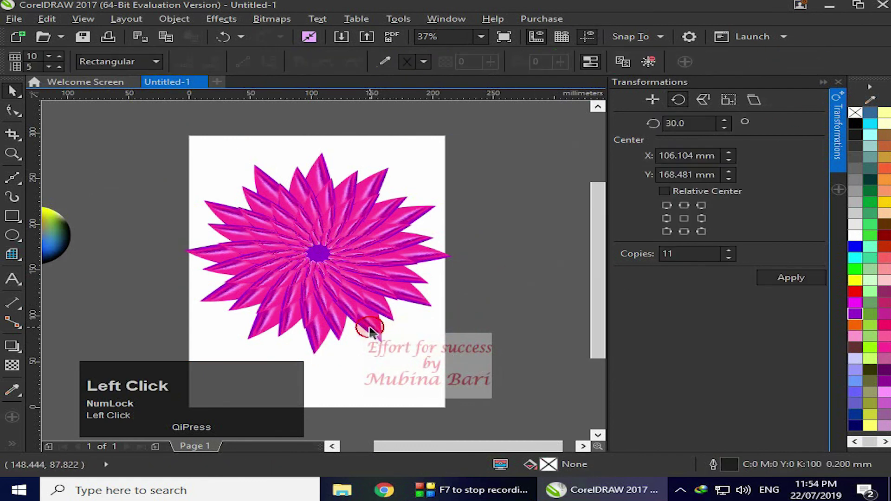
pyautogui.moveTo(354, 313); pyautogui.dragTo(503, 315)
pyautogui.rightClick(510, 324)
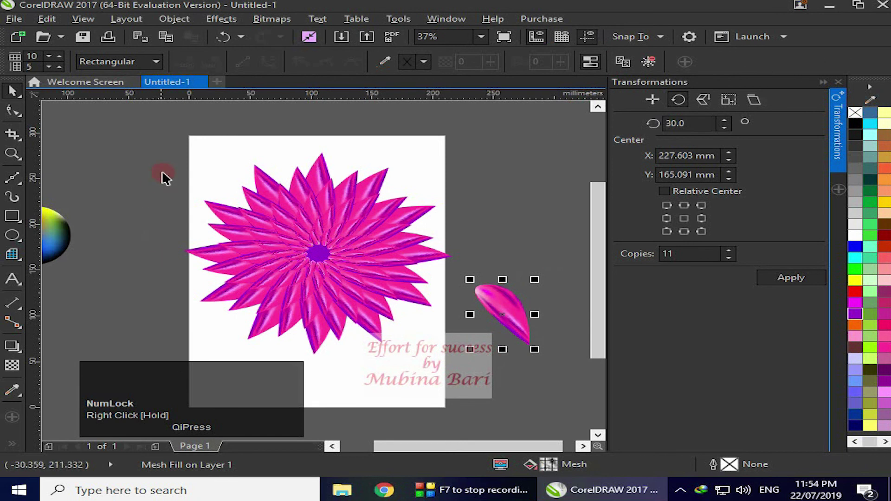
# Group the whole flower, scale it to about 149.1 mm wide and move it to the page's upper-left corner.
pyautogui.moveTo(163, 148); pyautogui.dragTo(457, 361)
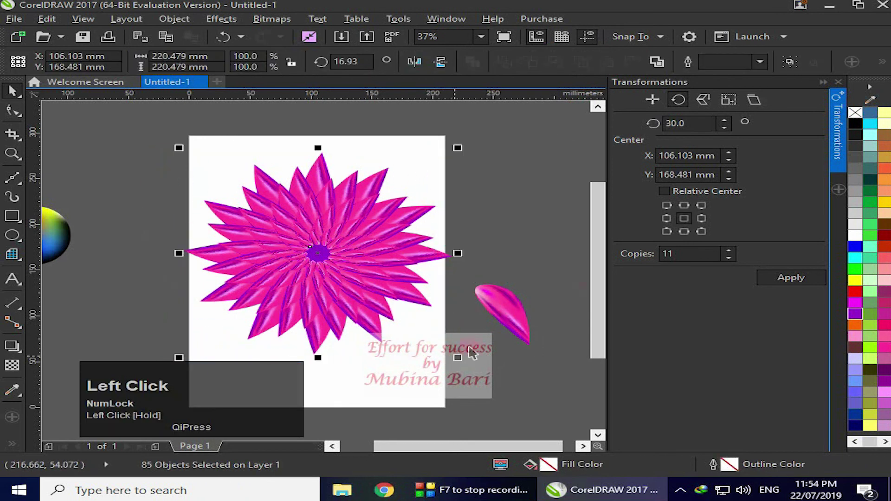
pyautogui.click(789, 61)
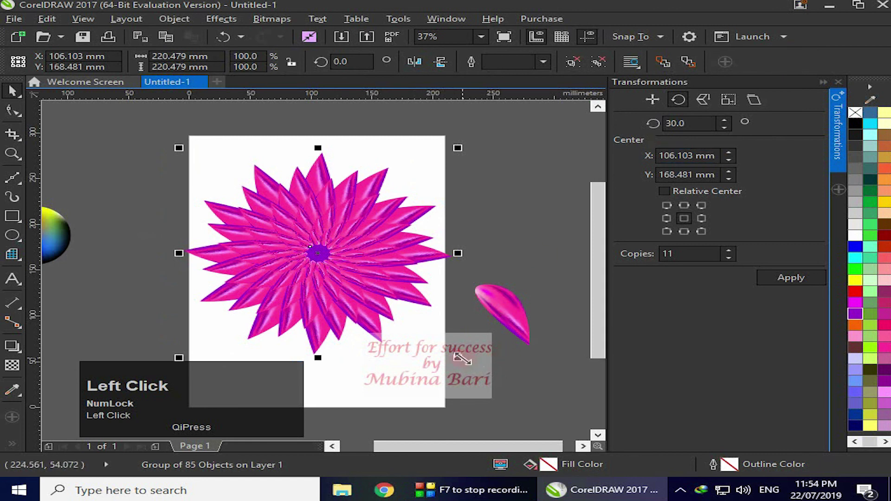
pyautogui.moveTo(458, 358); pyautogui.dragTo(373, 307)
pyautogui.moveTo(286, 241); pyautogui.dragTo(136, 185)
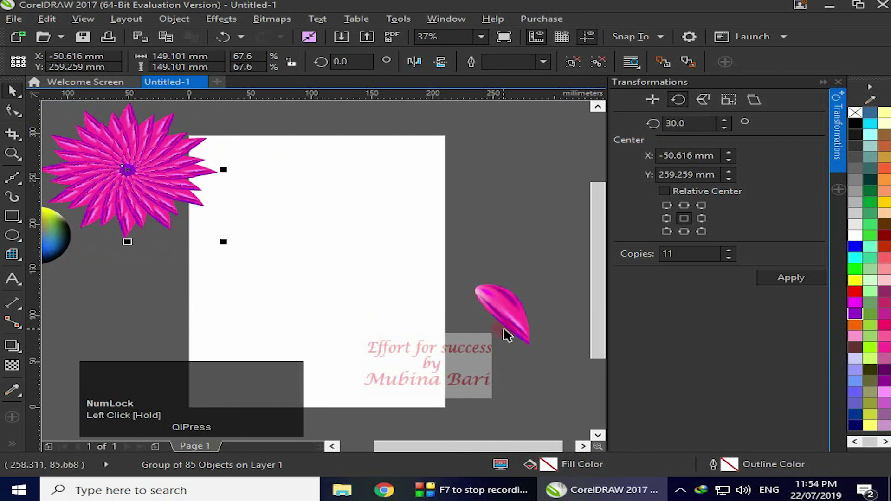
# Move the loose petal onto the upper part of the page and rotate it so its tip points down.
pyautogui.moveTo(510, 318); pyautogui.dragTo(345, 266)
pyautogui.click(345, 266)
pyautogui.moveTo(373, 298); pyautogui.dragTo(359, 309)
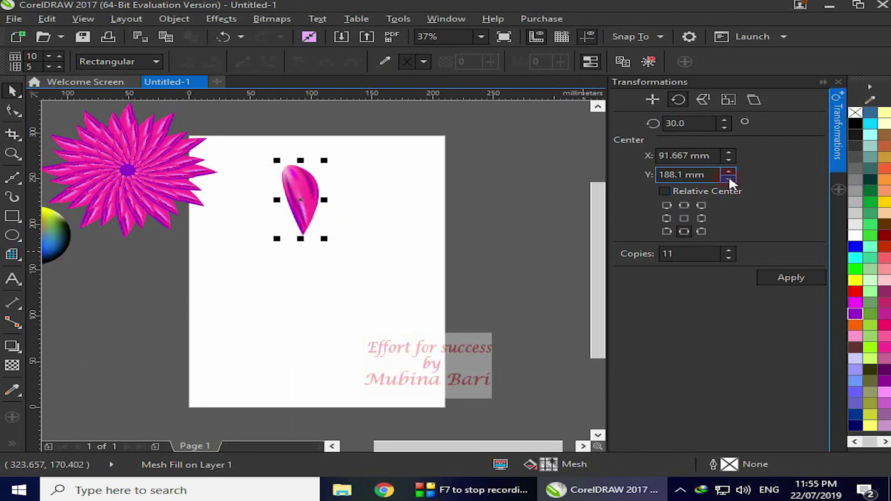
# Rotate the petal by 30° with 11 copies around a centre below its tip at Y 160.1 mm.
pyautogui.click(684, 232)
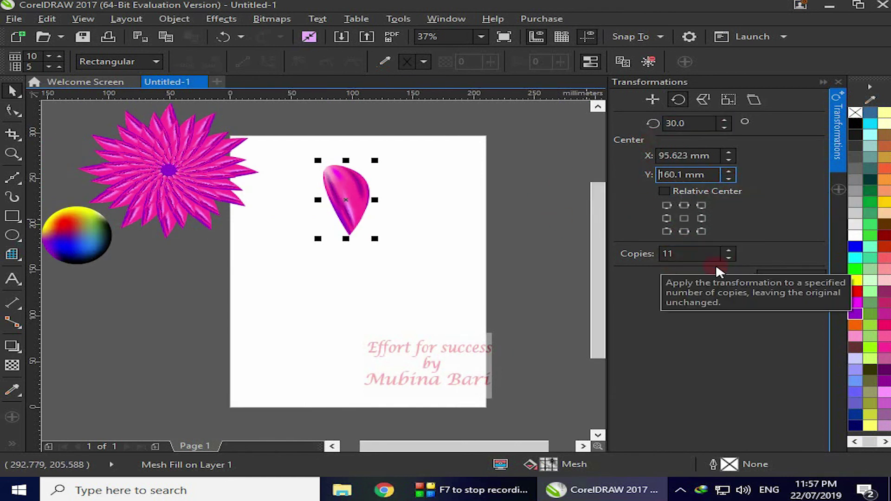
pyautogui.click(794, 280)
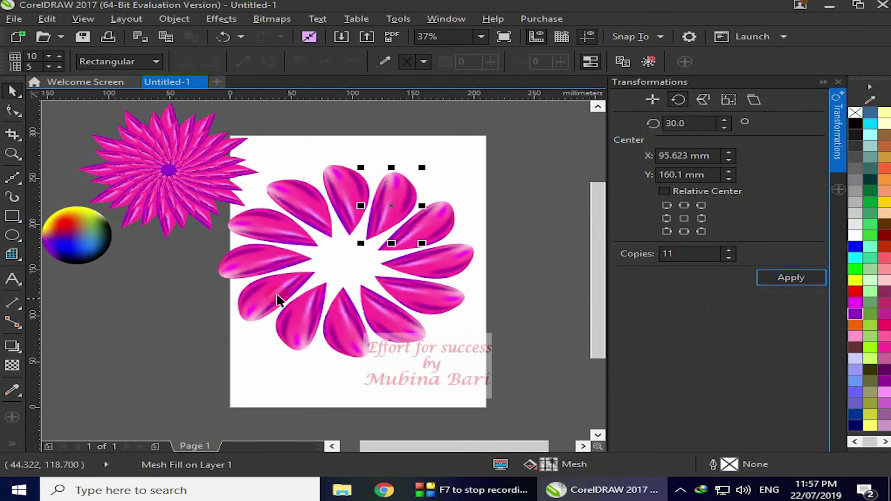
# Move the finished flower below the multicoloured ellipse, then group the twelve petals of the new ring on the page.
pyautogui.moveTo(168, 183); pyautogui.dragTo(124, 326)
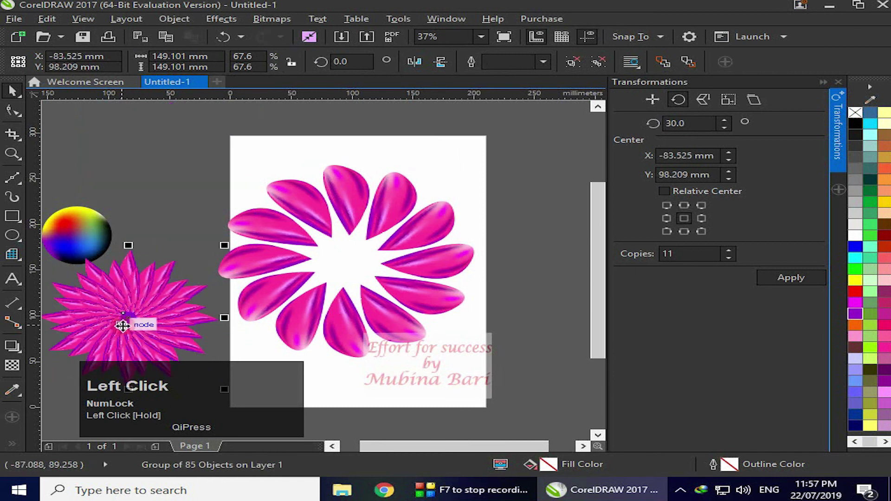
pyautogui.moveTo(185, 137); pyautogui.dragTo(520, 371)
pyautogui.click(795, 63)
pyautogui.click(533, 208)
pyautogui.click(378, 312)
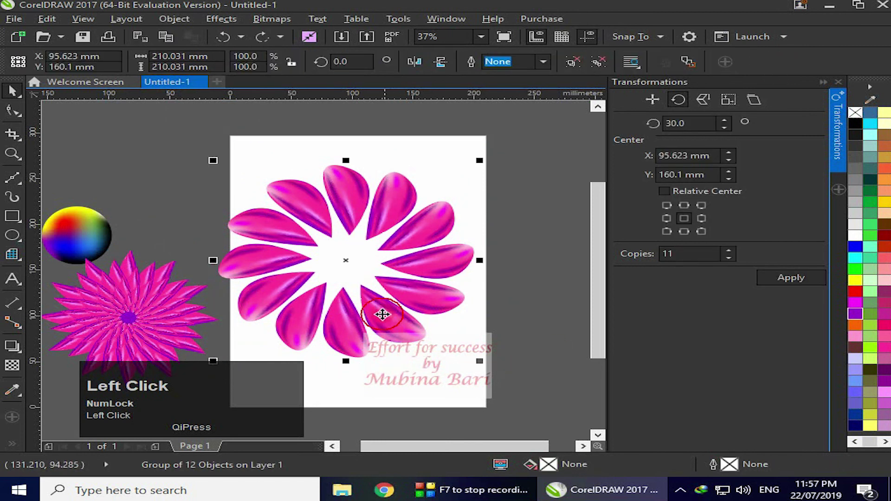
# Create a copy of the petal ring about the same centre, rotated about 8° and scaled to about 185.8 mm wide.
pyautogui.click(346, 260)
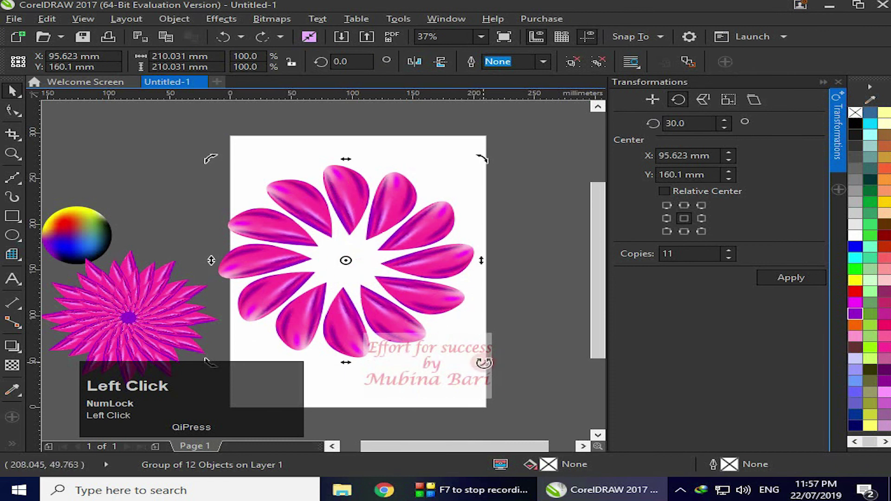
pyautogui.moveTo(483, 362); pyautogui.dragTo(484, 337)
pyautogui.keyDown('shift'); pyautogui.rightClick(483, 336); pyautogui.keyUp('shift')
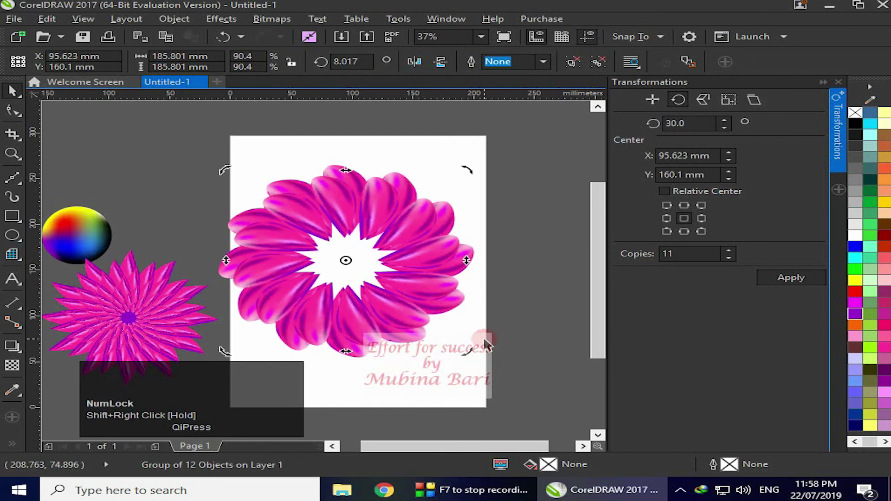
# Repeat the rotated, scaled-down duplication of the petal ring until the layers fill the flower's centre, and deselect it.
pyautogui.press('ctrl')
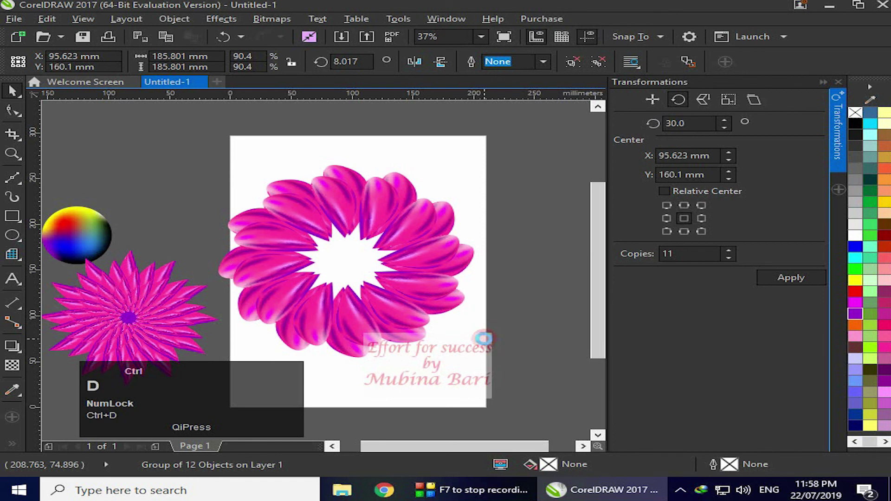
pyautogui.hotkey('ctrl', 'd')
pyautogui.hotkey('ctrl', 'd')
pyautogui.hotkey('ctrl', 'd')
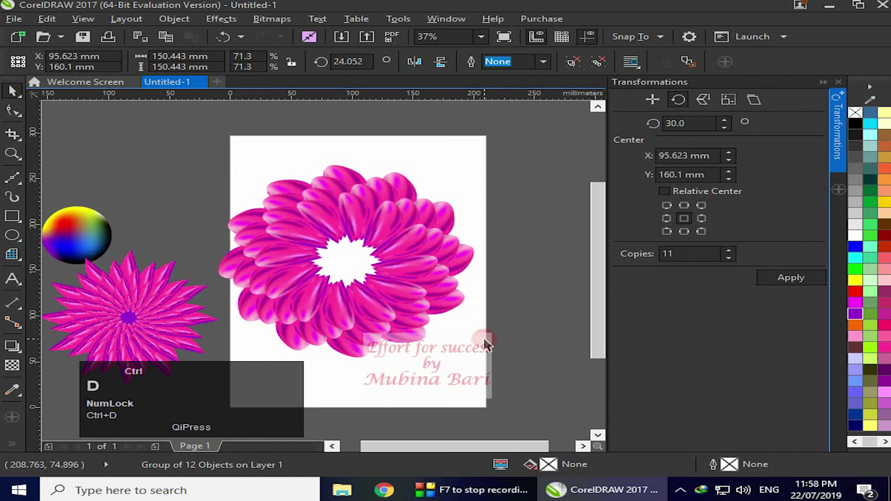
pyautogui.click(439, 366)
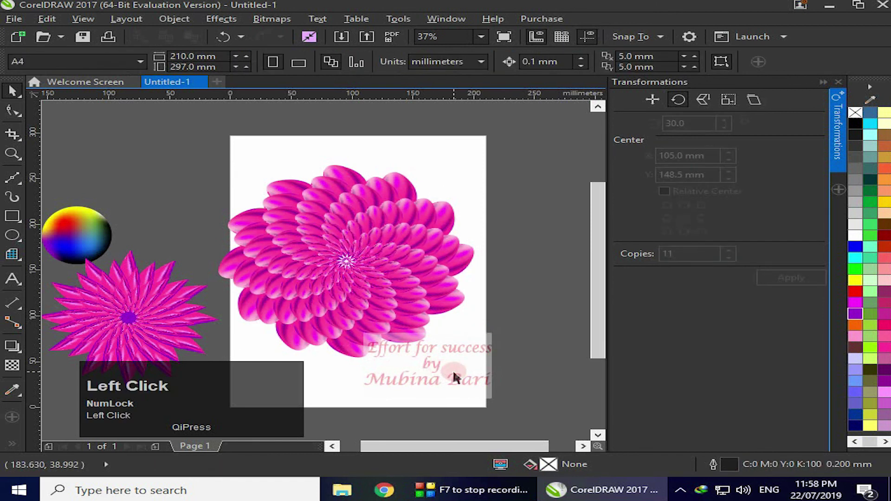